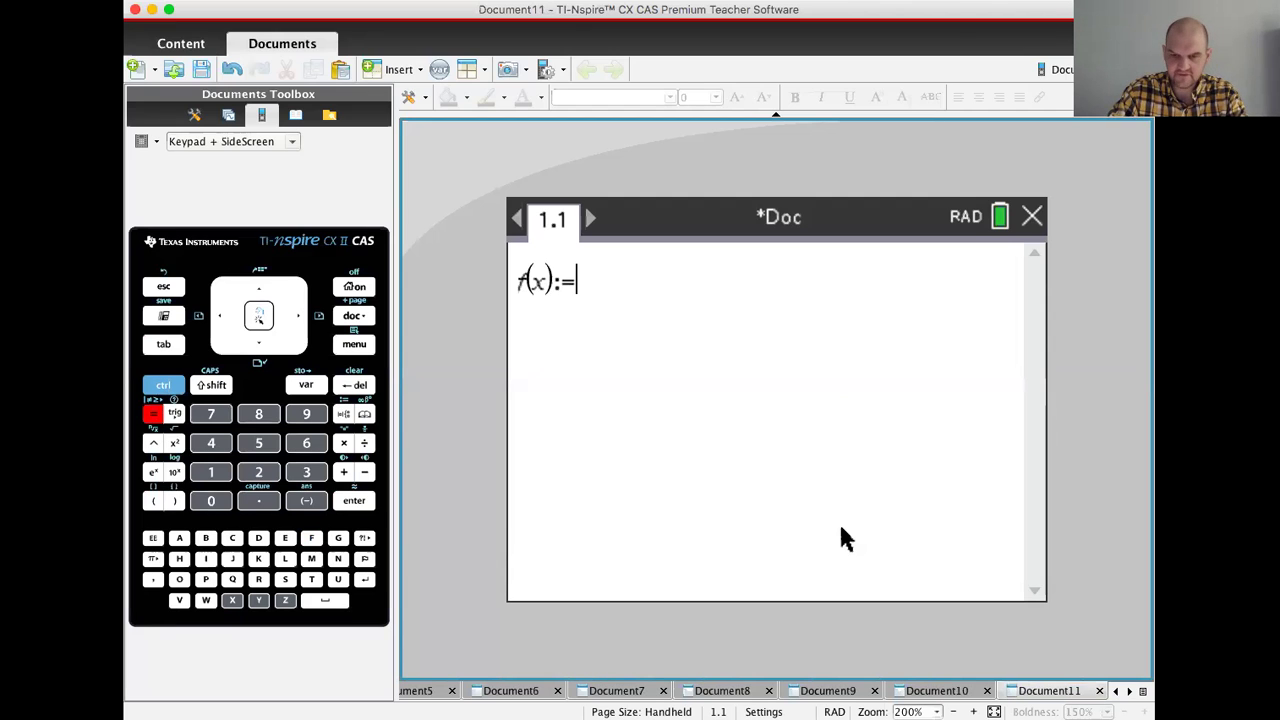
- Complete the definition of f(x) as 3/2 − x/4, entering both terms as stacked fractions
key("ctrl+slash")
type("3/")
key("Tab")
type("2")
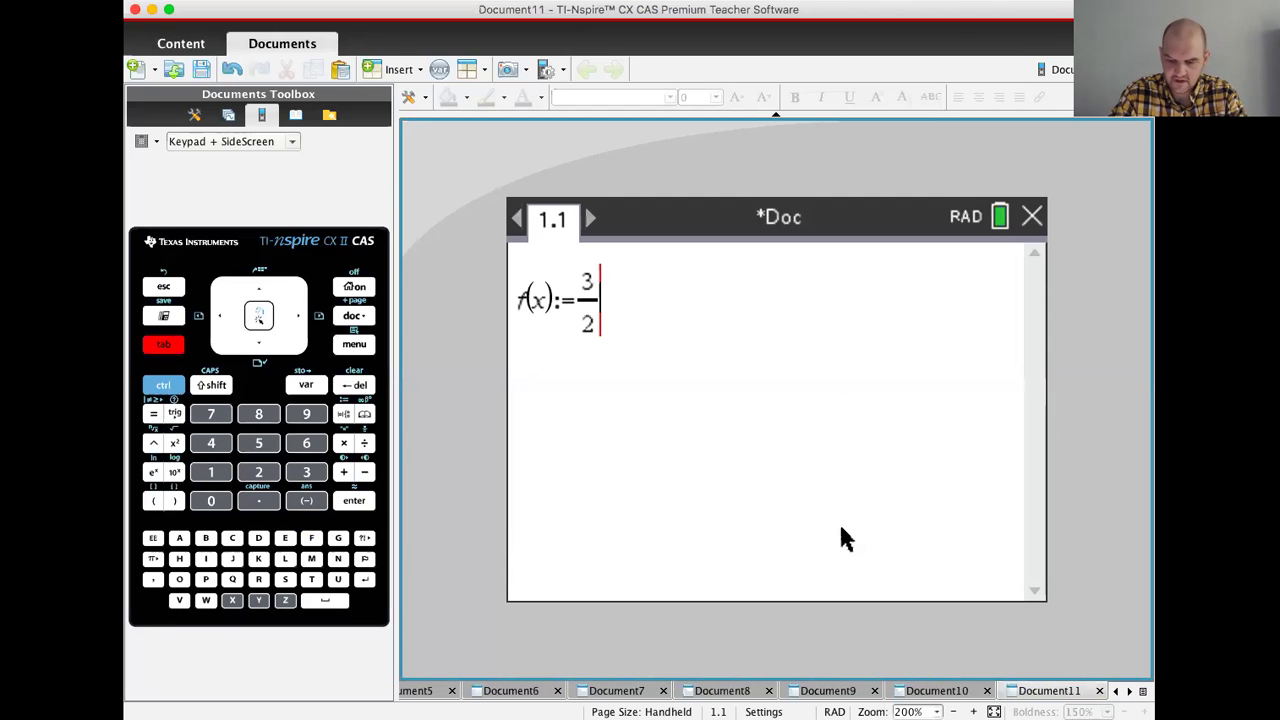
type("-")
key("ctrl+slash")
type("x/")
key("Tab")
type("4")
key("Return")
- Define the function g(x) as x/3 − 7/3, entering both terms as stacked fractions
type("g(x):=")
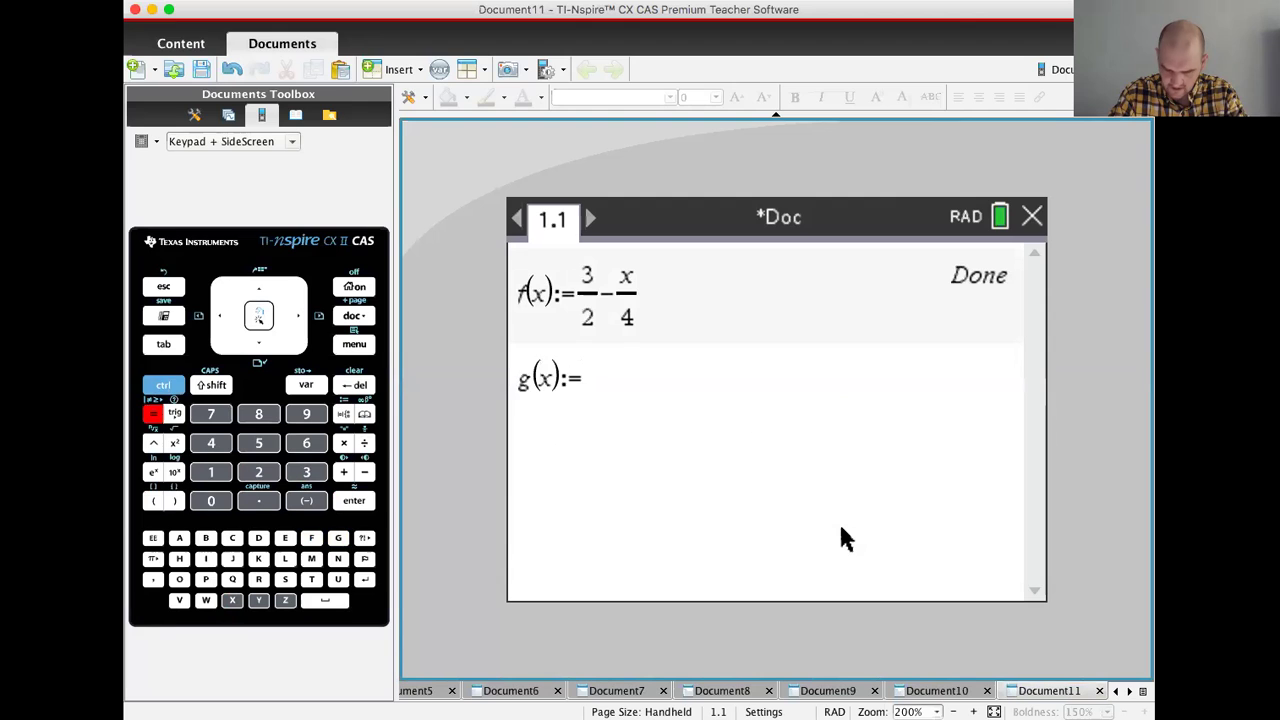
key("ctrl+slash")
type("x/3")
key("Tab")
type("-")
key("ctrl+slash")
type("7")
key("Tab")
type("3")
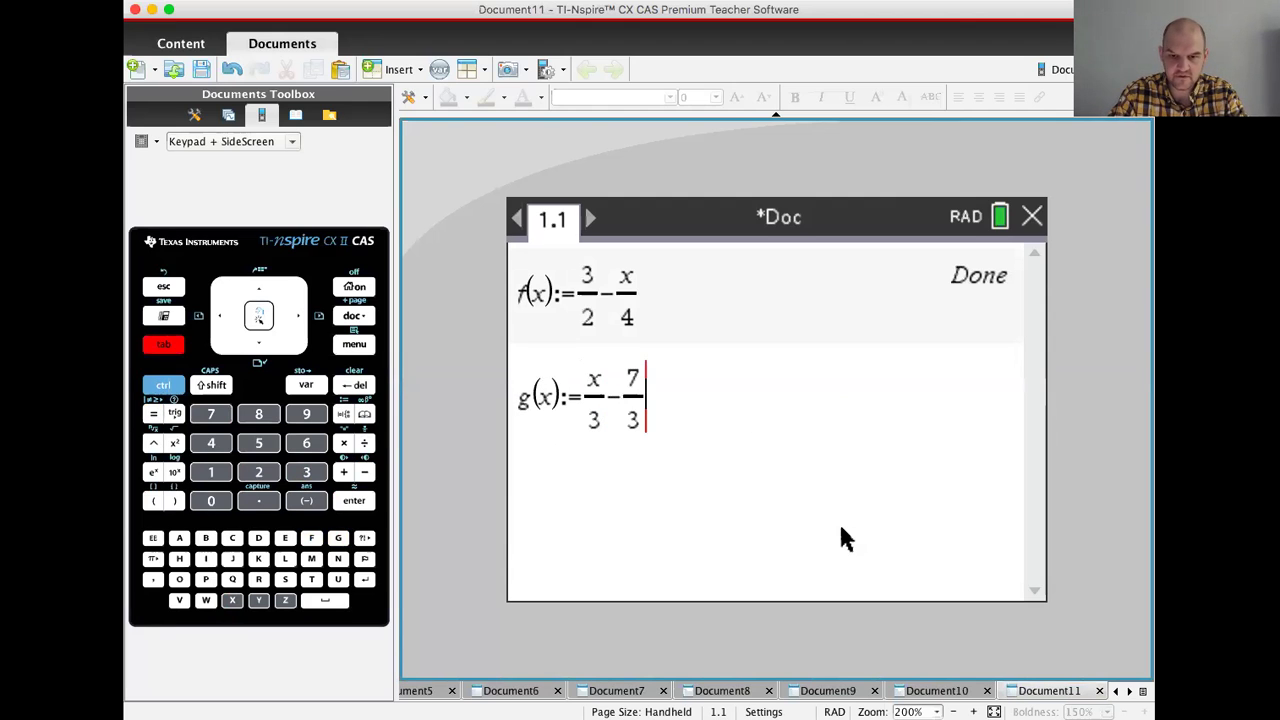
key("Return")
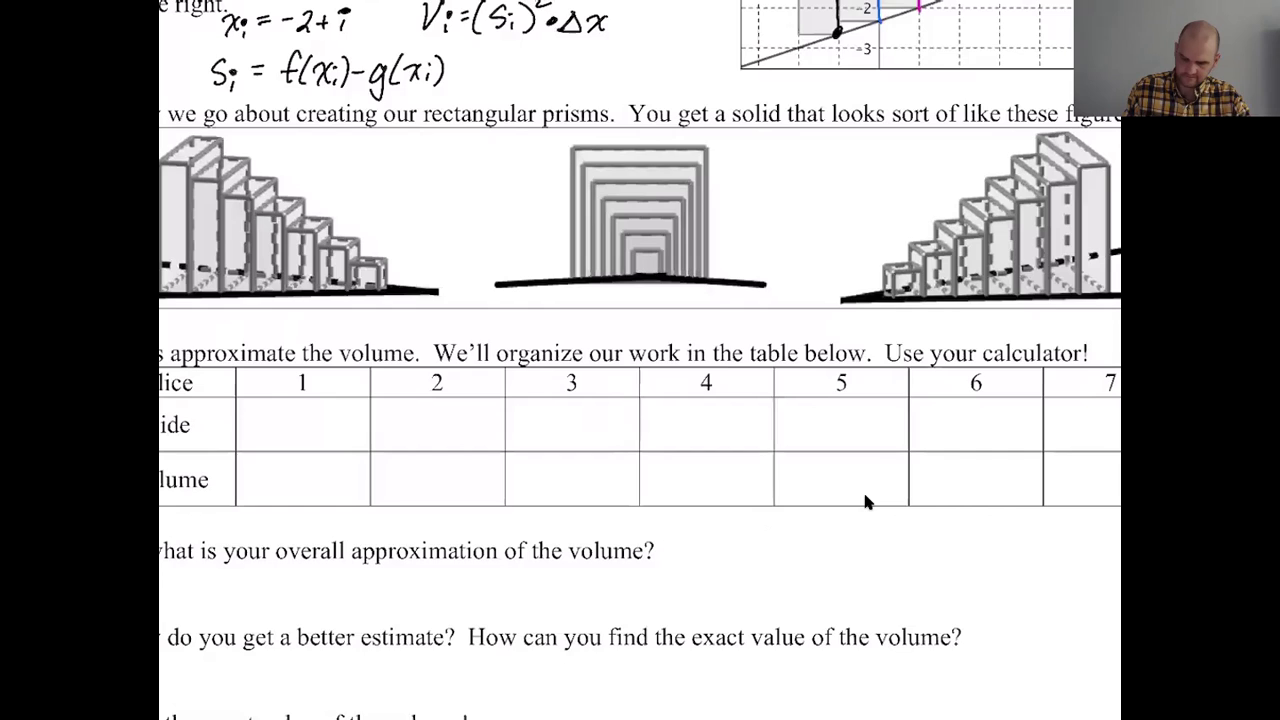
- Circle the slice, side and volume table on the worksheet in blue ink and remove the mark
scroll(866, 500, "down", 1)
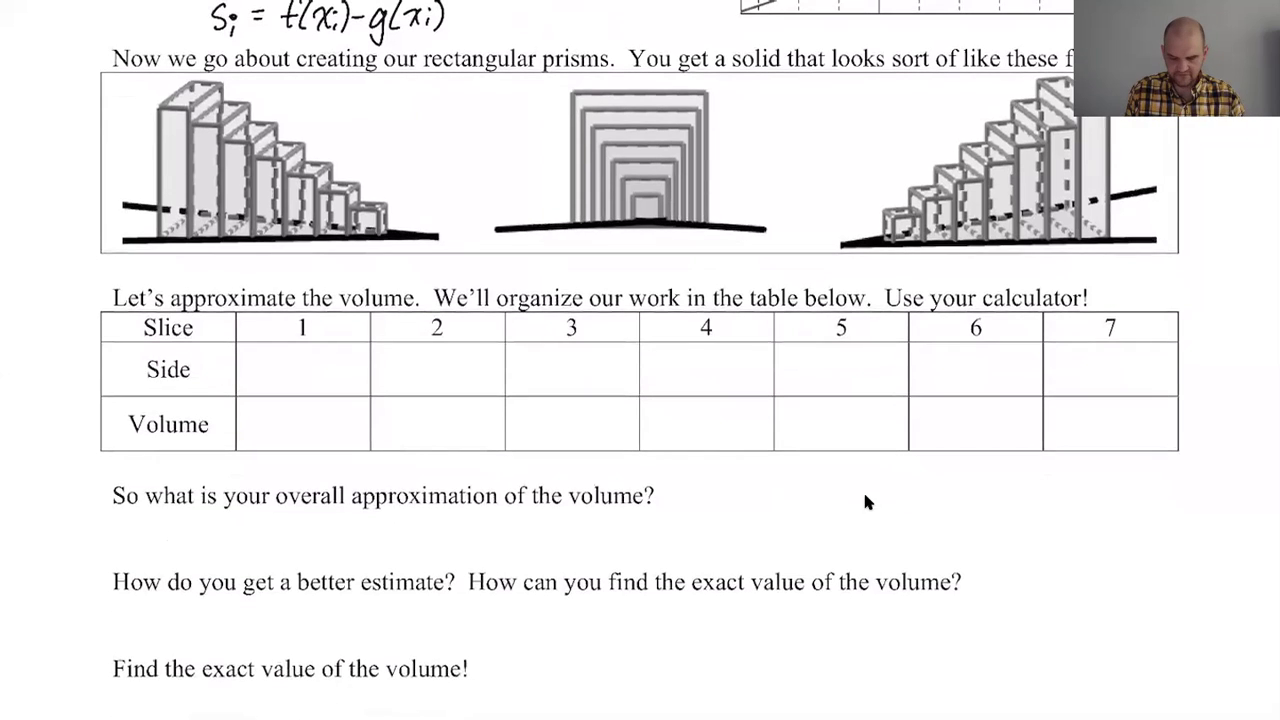
mouse_move(384, 262)
left_mouse_down()
mouse_move(116, 284)
mouse_move(958, 500)
mouse_move(1050, 258)
mouse_move(378, 285)
left_mouse_up()
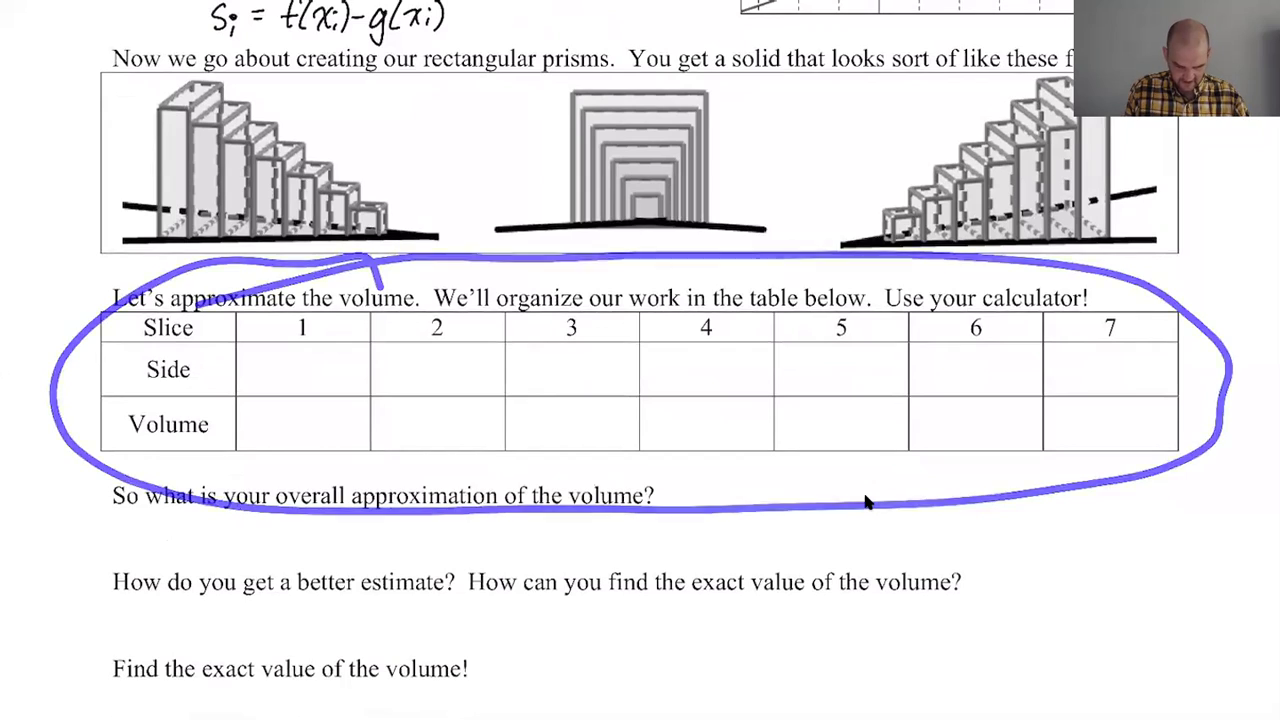
left_click(302, 430)
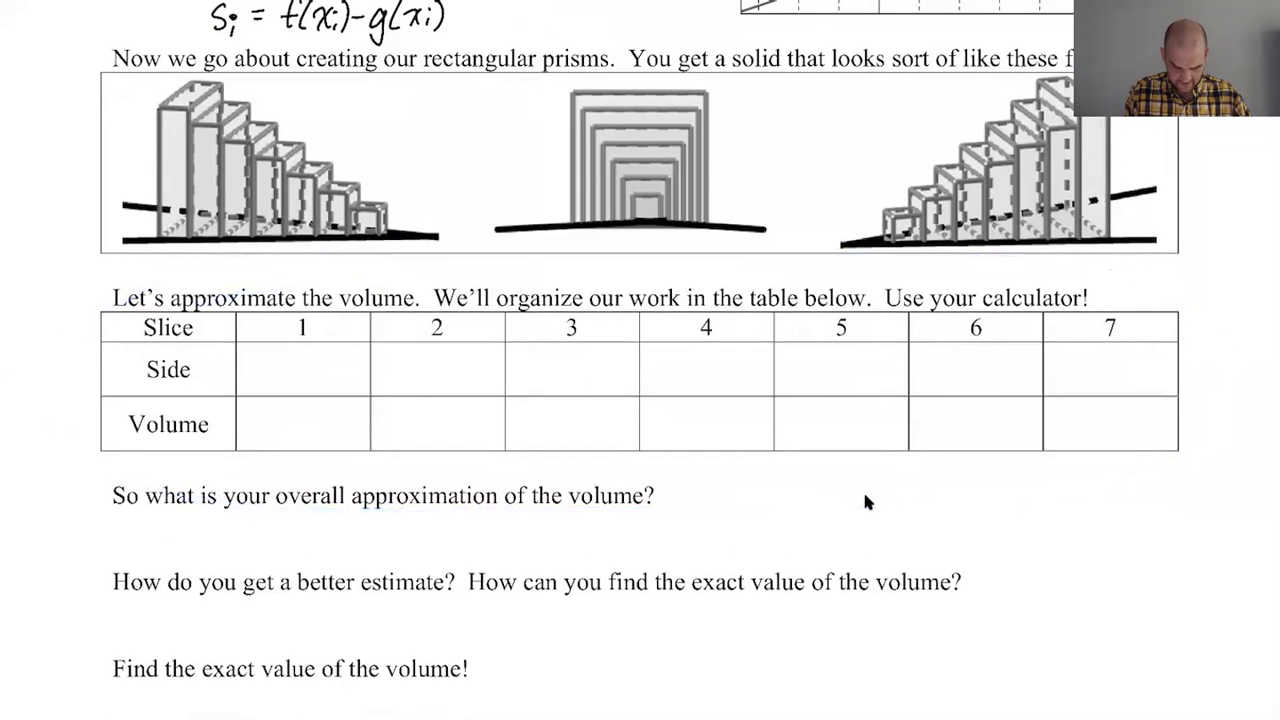
- Number the rectangles on the worksheet's Riemann sum graph from 1 to 7 in black ink
scroll(866, 500, "up", 7)
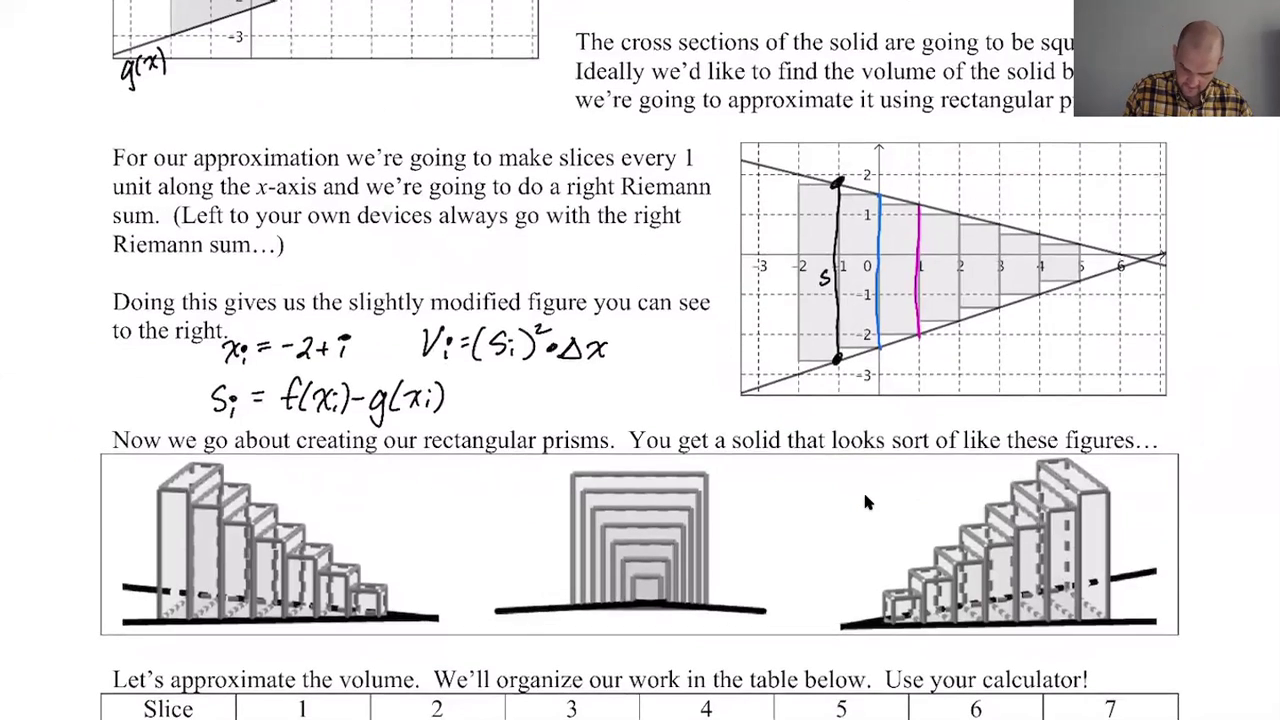
scroll(866, 501, "up", 5, "ctrl")
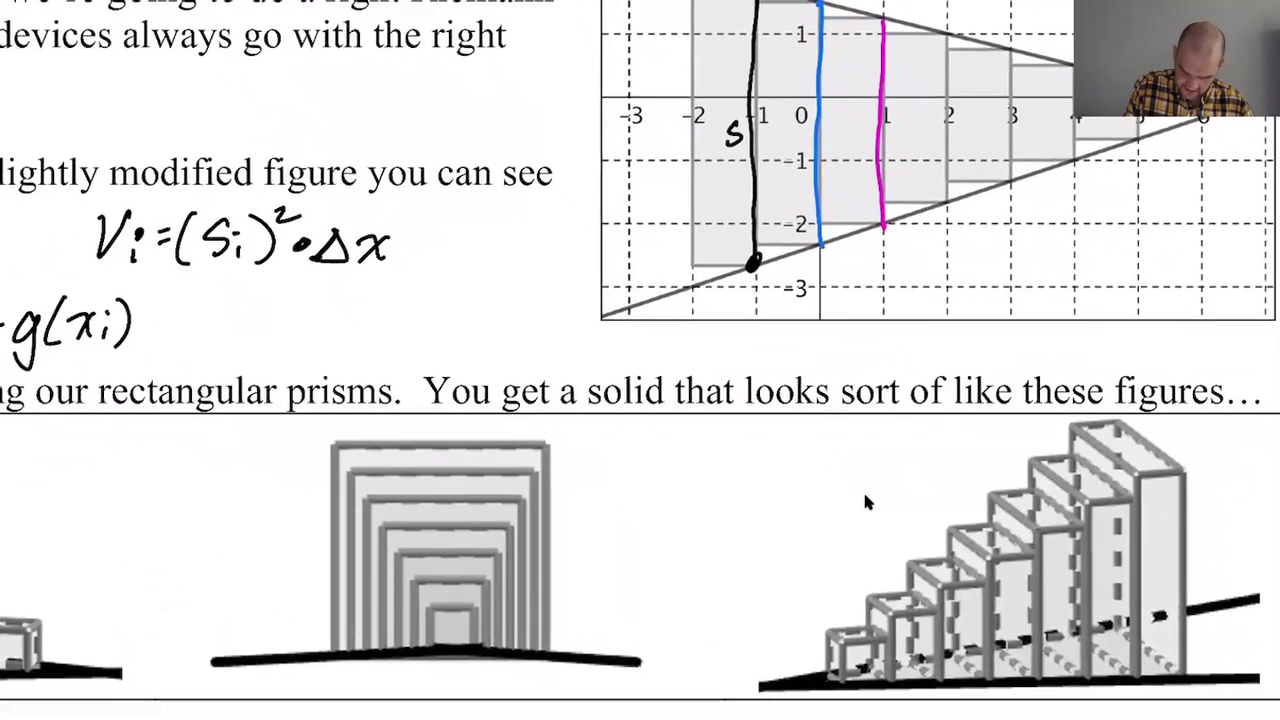
mouse_move(720, 58)
left_mouse_down()
mouse_move(786, 72)
mouse_move(799, 88)
mouse_move(850, 72)
mouse_move(842, 94)
mouse_move(979, 95)
mouse_move(998, 76)
mouse_move(1040, 98)
left_mouse_up()
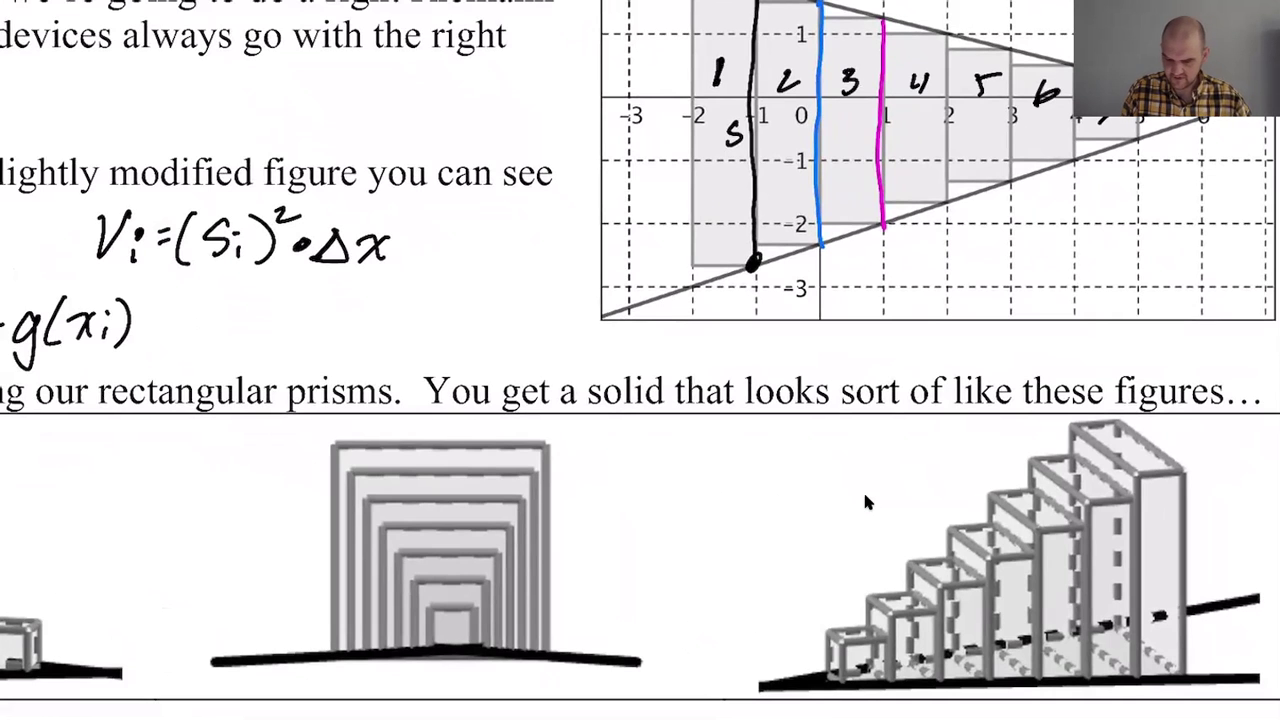
scroll(866, 502, "down", 2, "ctrl")
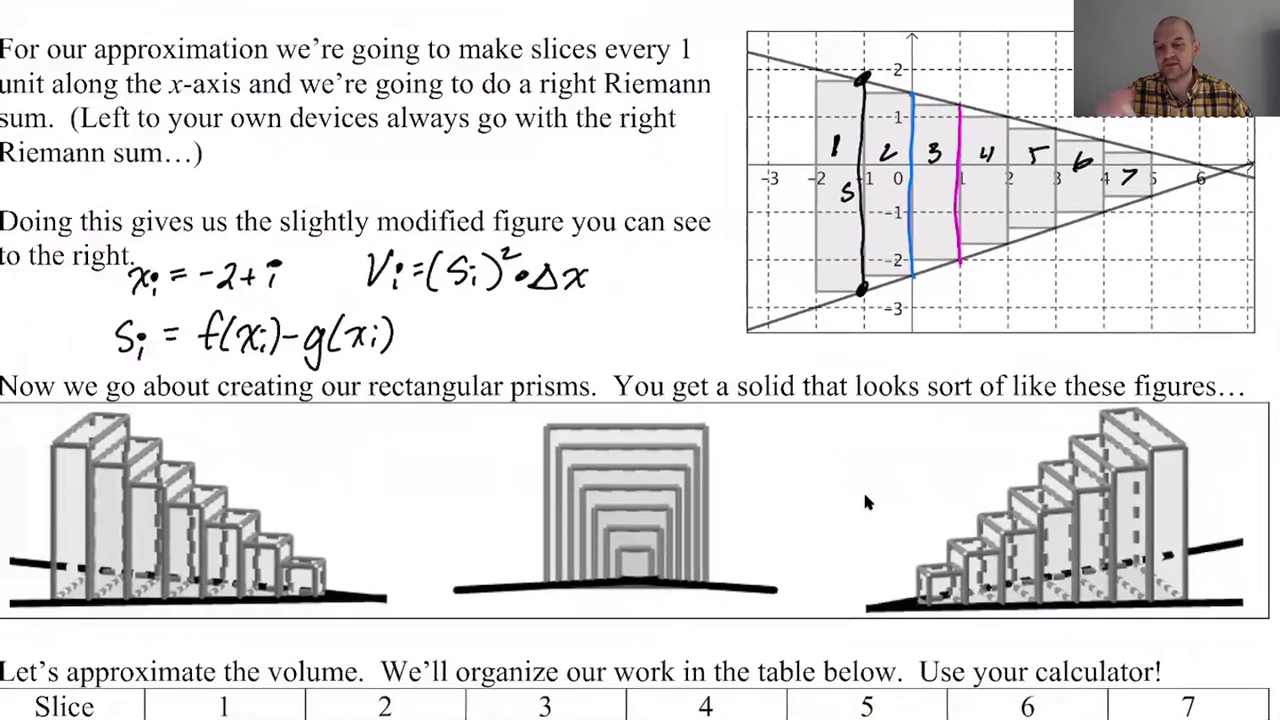
scroll(866, 502, "down", 3)
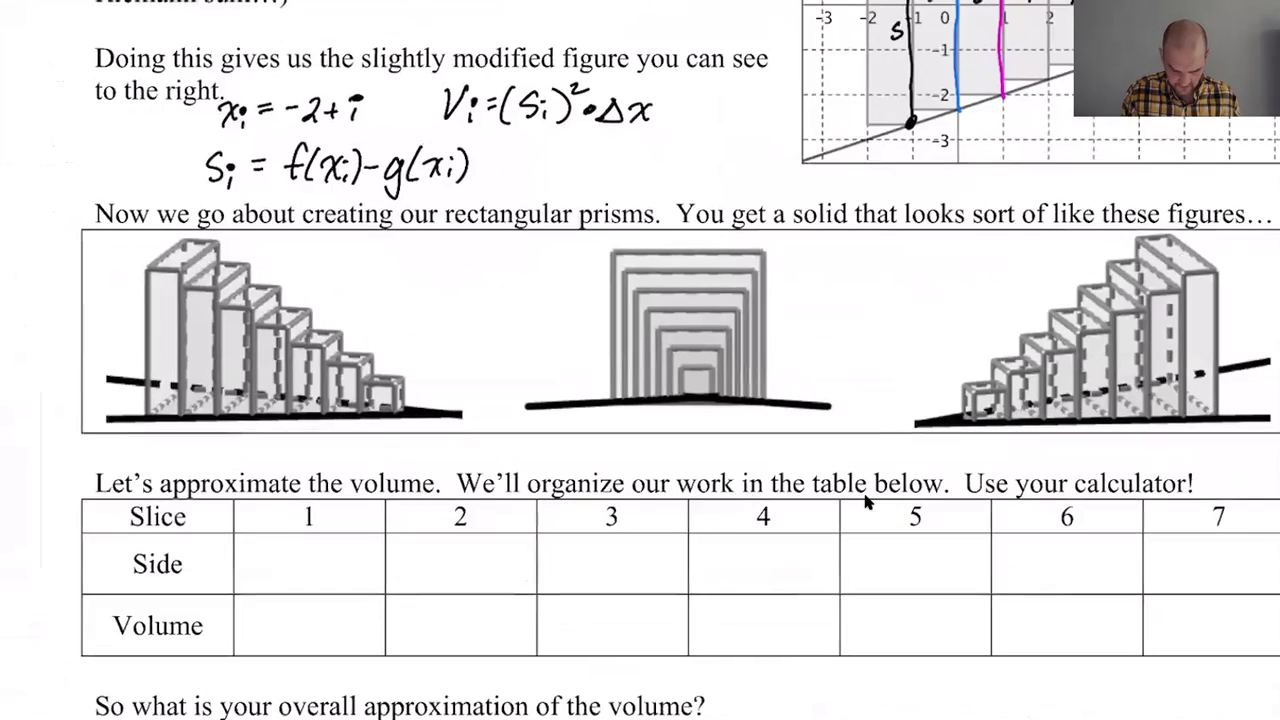
scroll(866, 502, "up", 2, "ctrl")
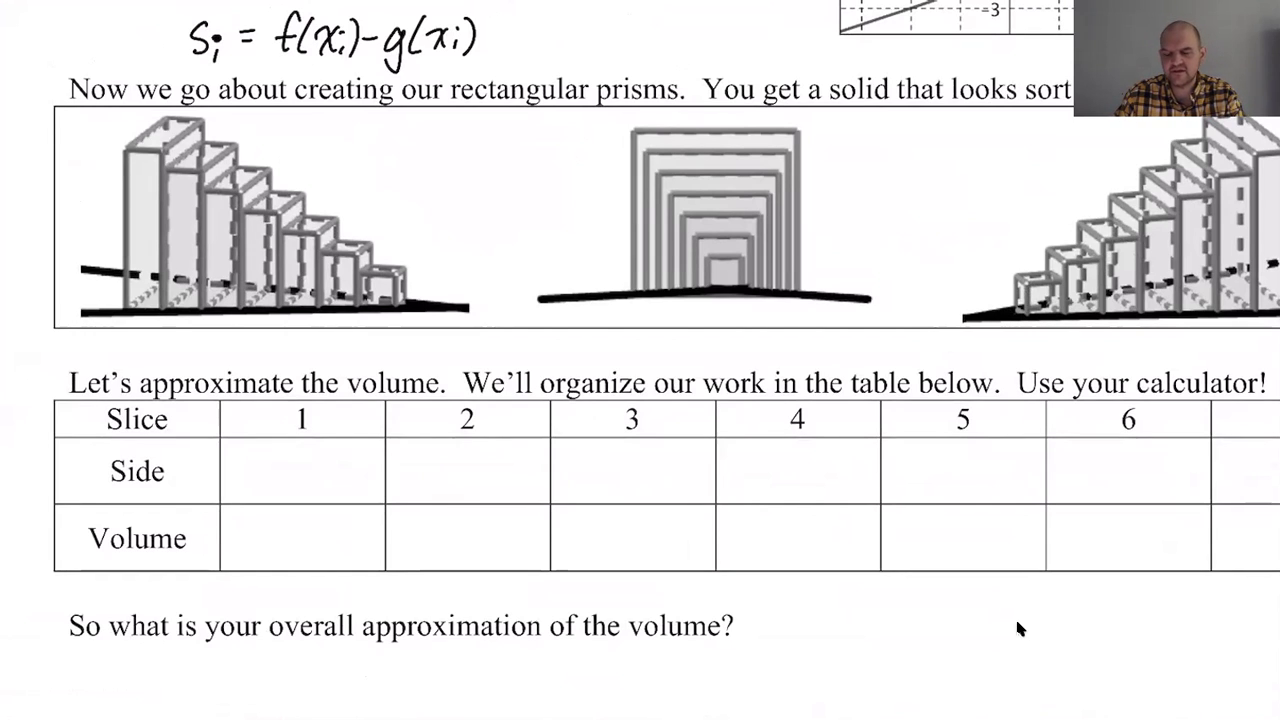
- Switch to the TI-Nspire software and evaluate f(−2+1)−g(−2+1) for the first slice's side
key("super+Tab")
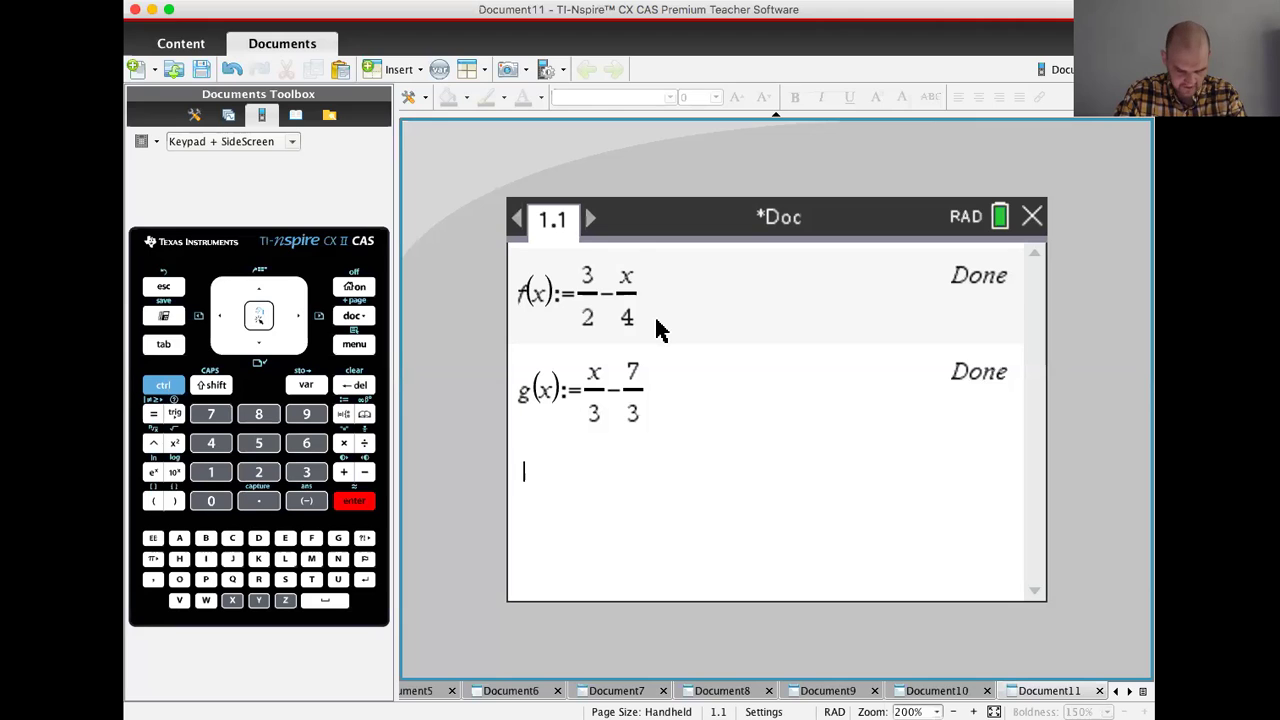
type("f(")
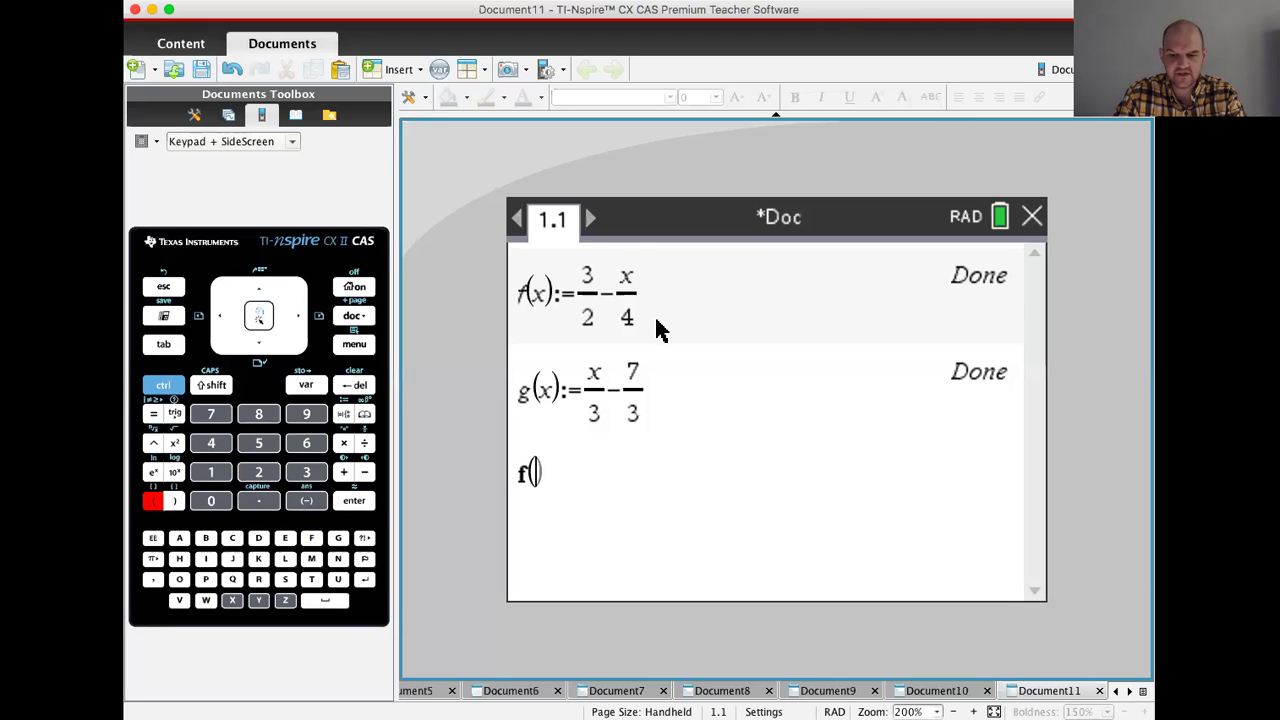
type("-2+")
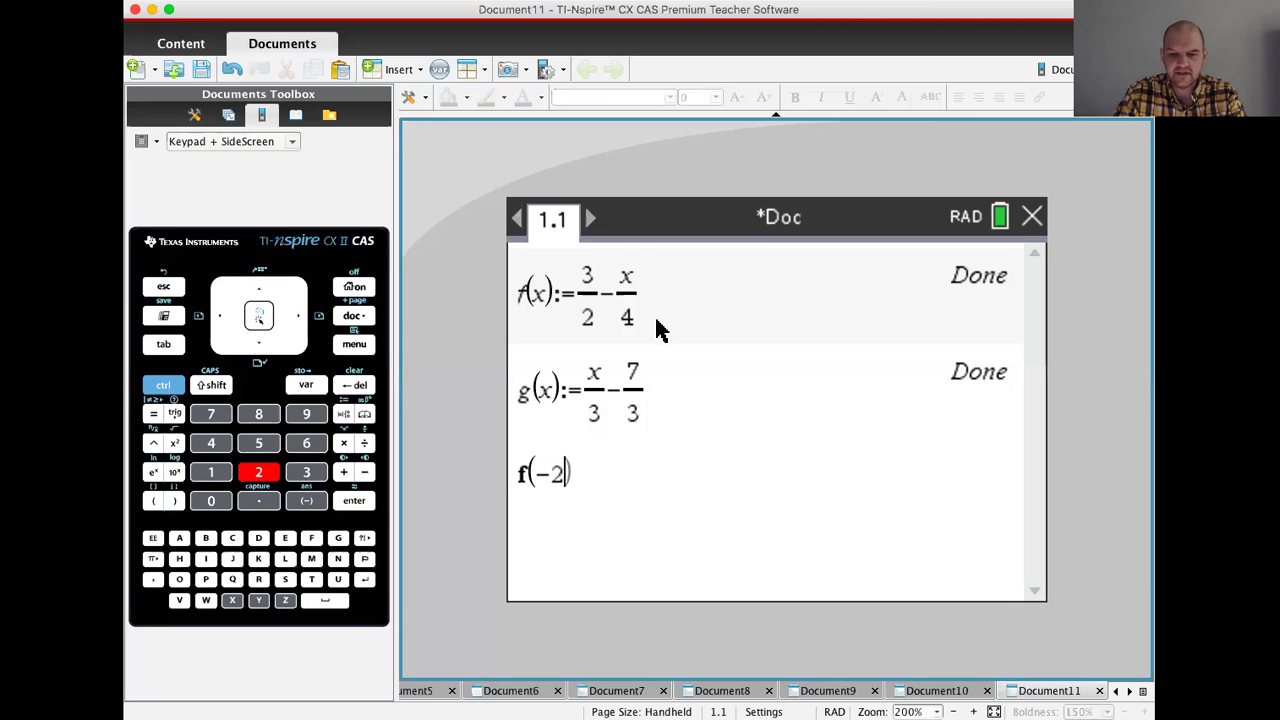
type("1")
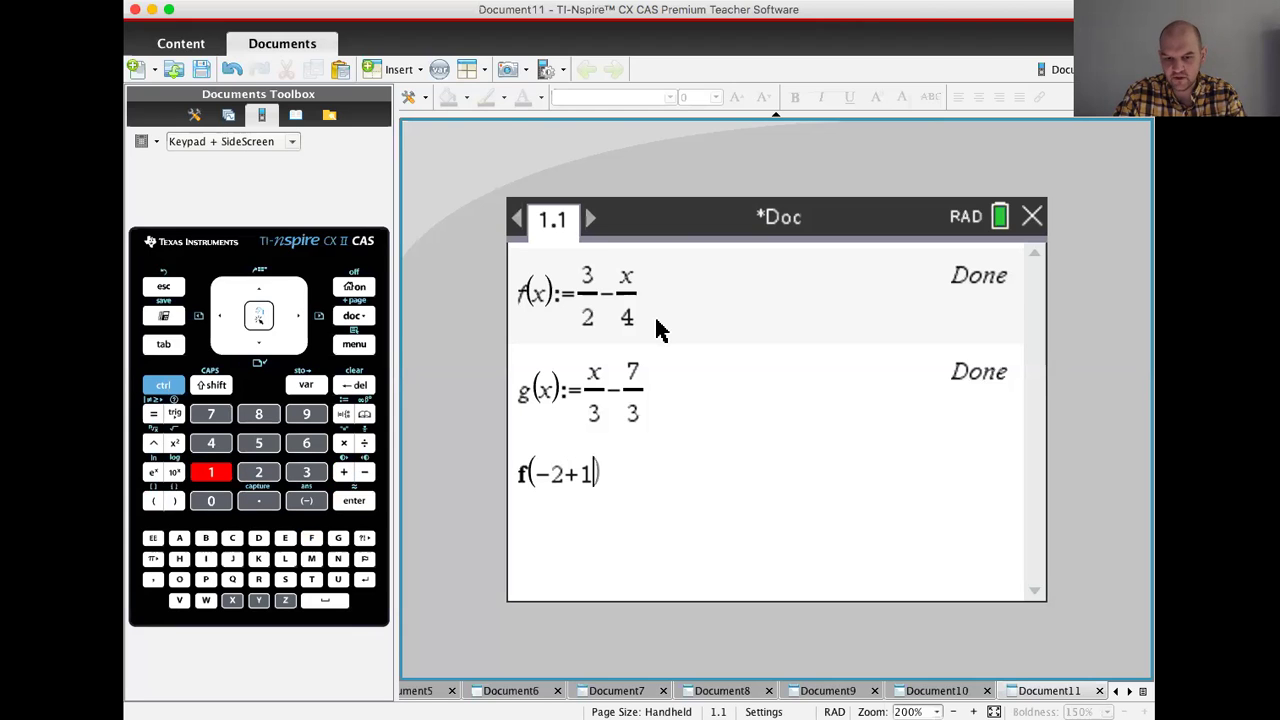
key("Right")
type("-g(-2+")
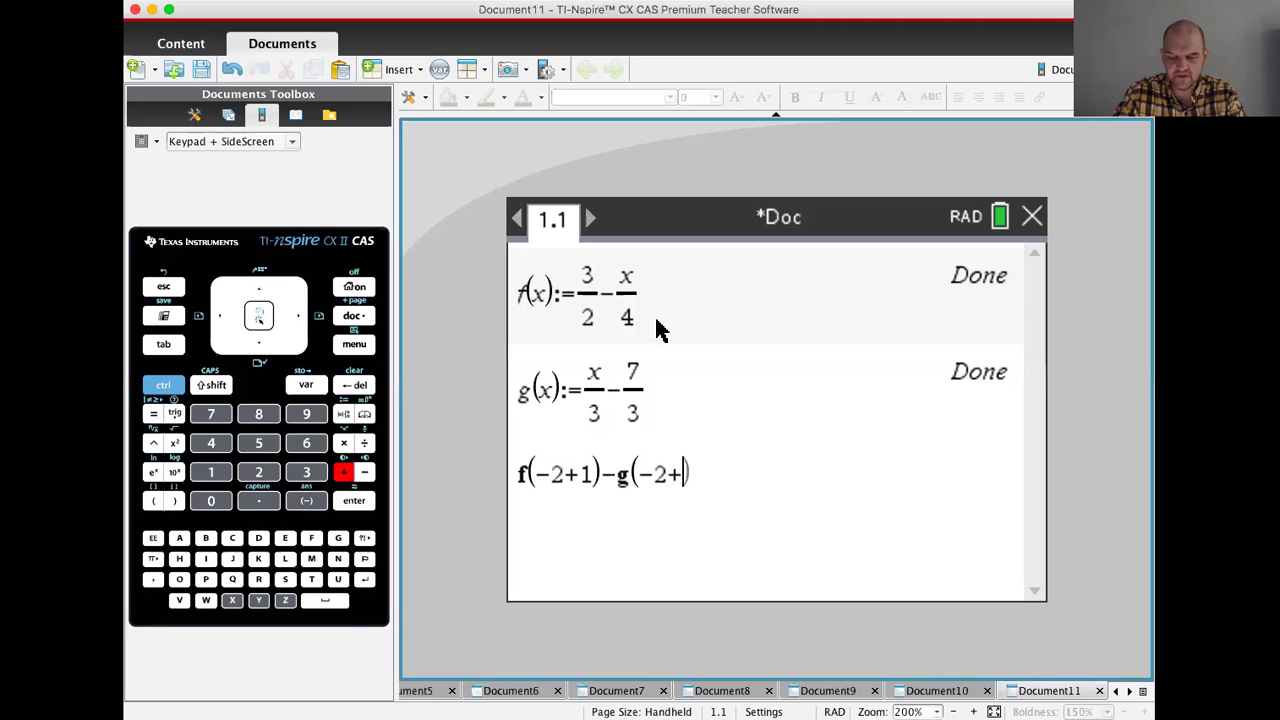
type("1")
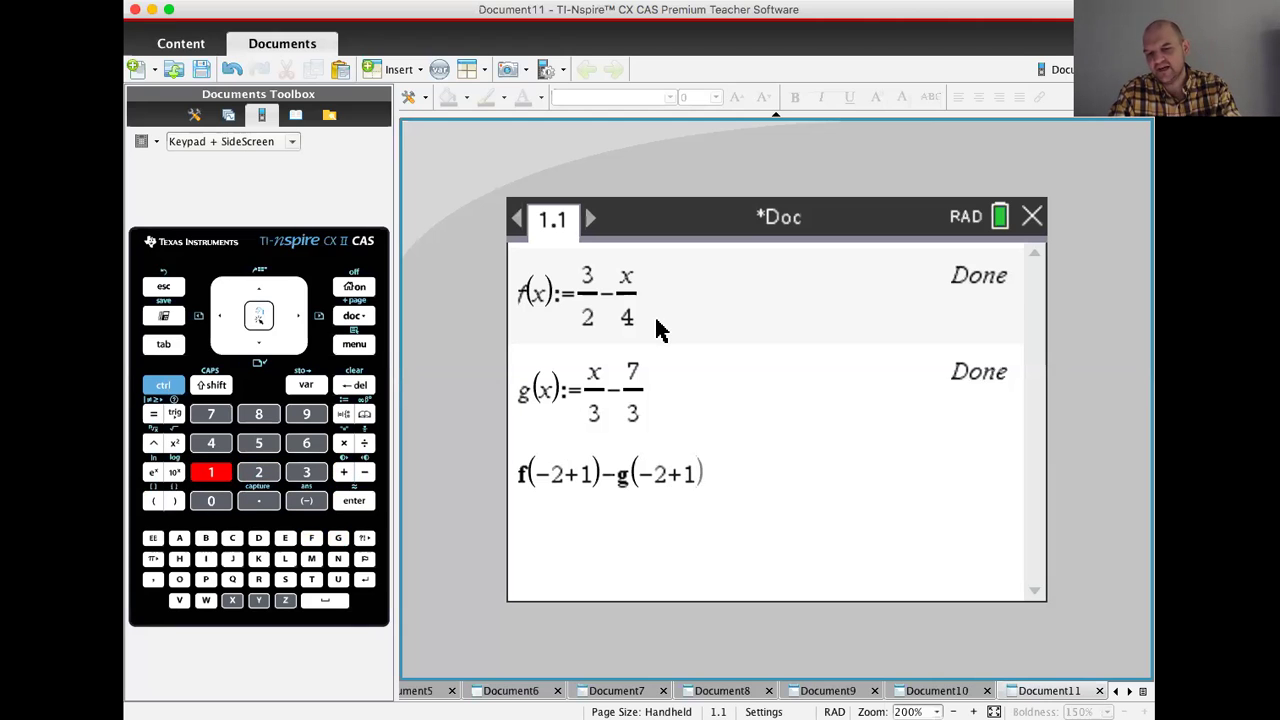
key("Return")
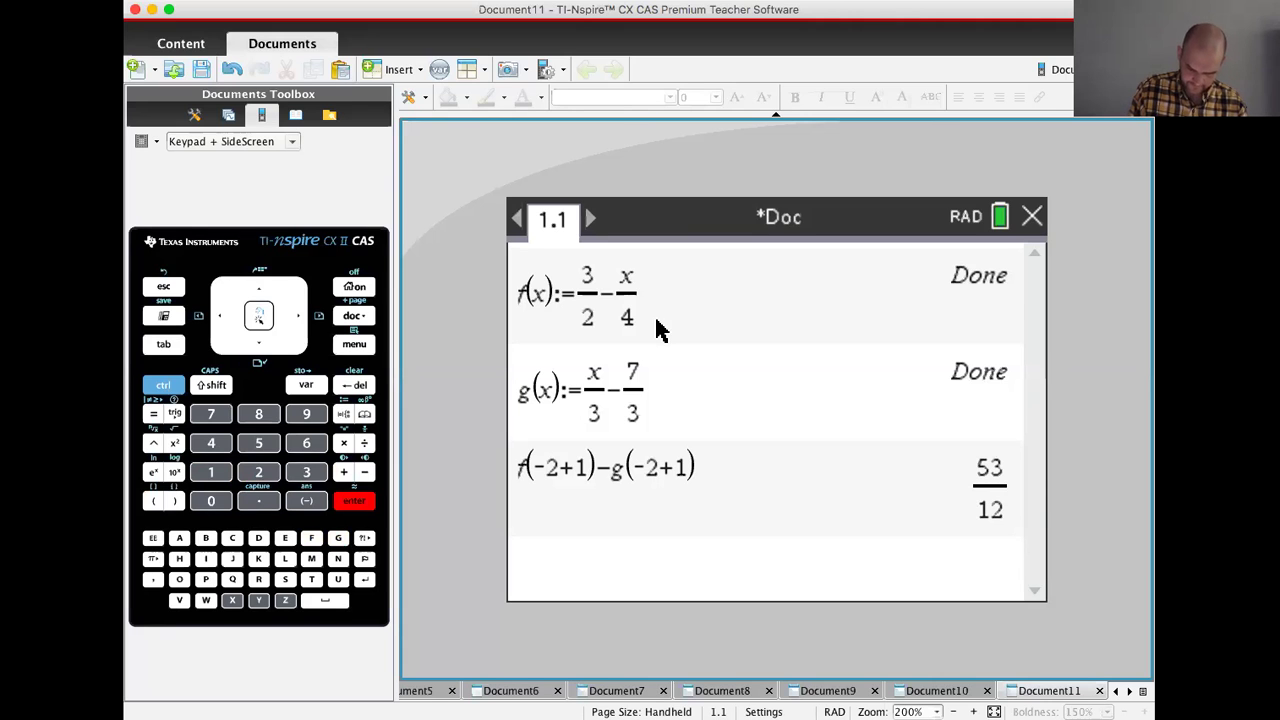
- Reuse the previous expression with i in place of both added 1s and evaluate f(−2+i)−g(−2+i)
key("Up")
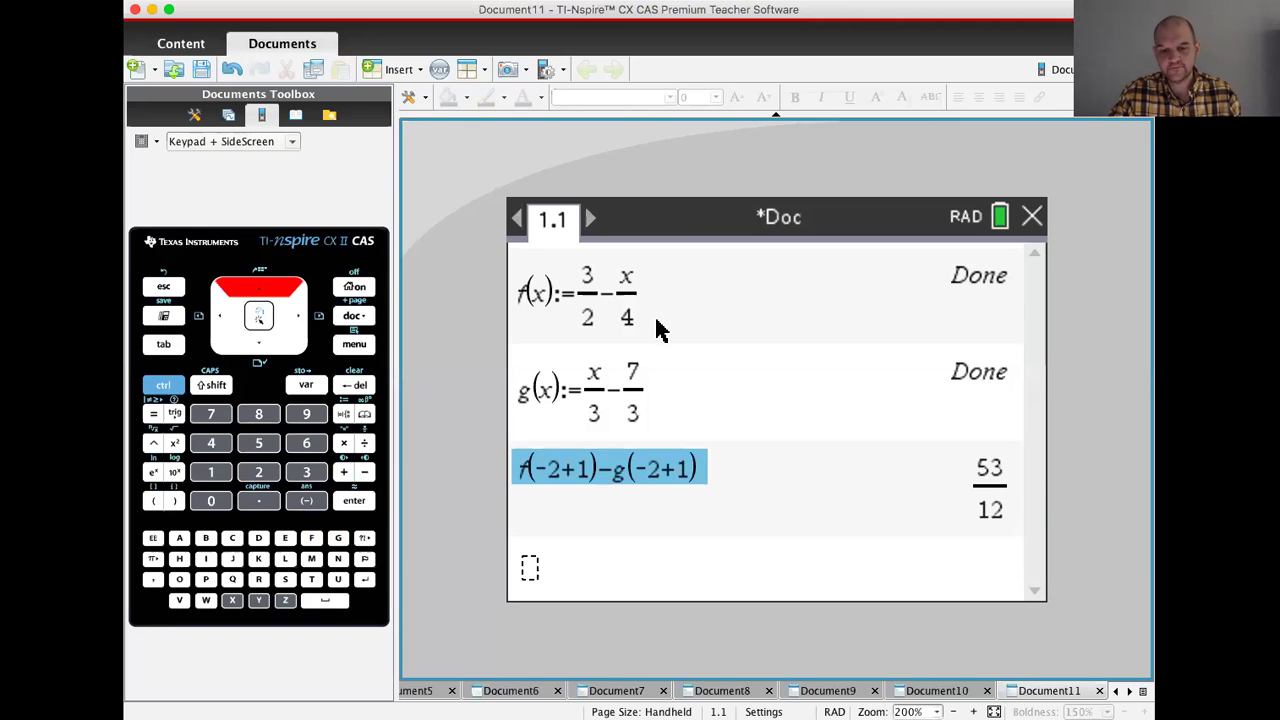
key("Return")
key("Left")
key("Left")
key("Left")
key("Left")
key("Left")
key("Left")
key("Left")
key("Left")
key("Left")
key("Left")
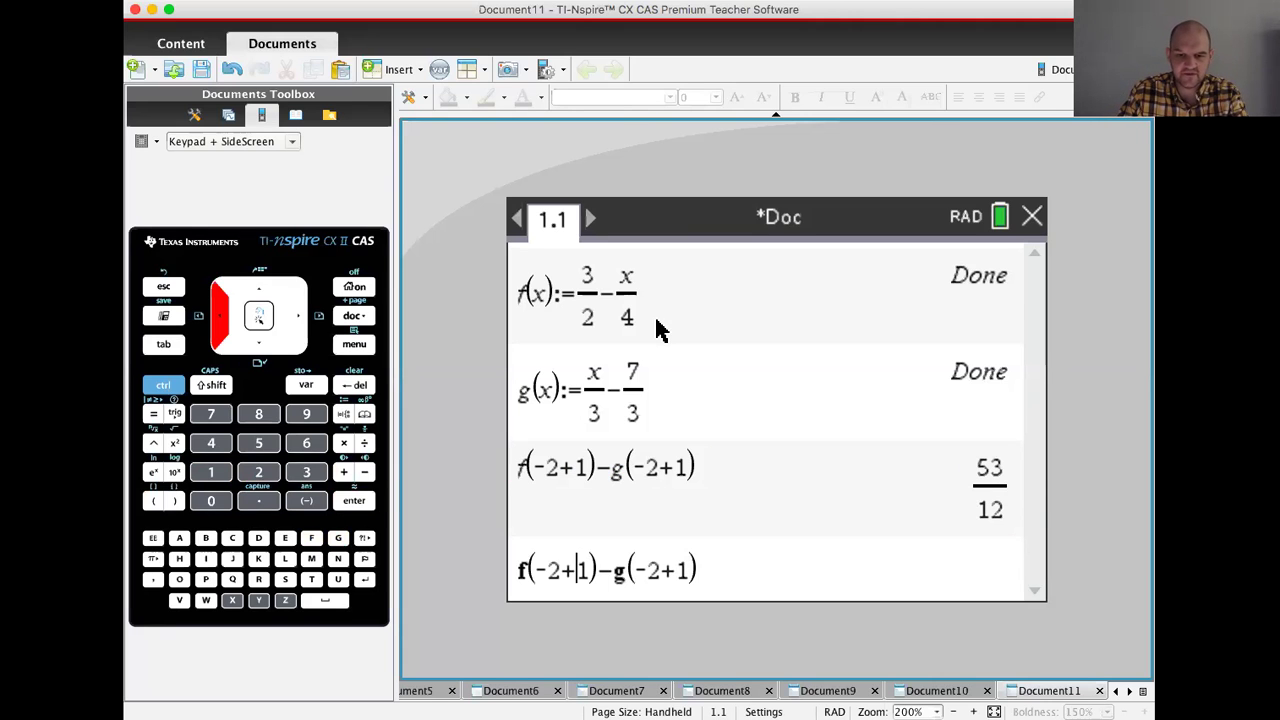
key("shift+Right")
type("i")
key("Right")
key("Right")
key("Right")
key("Right")
key("Right")
key("Right")
key("Right")
key("Right")
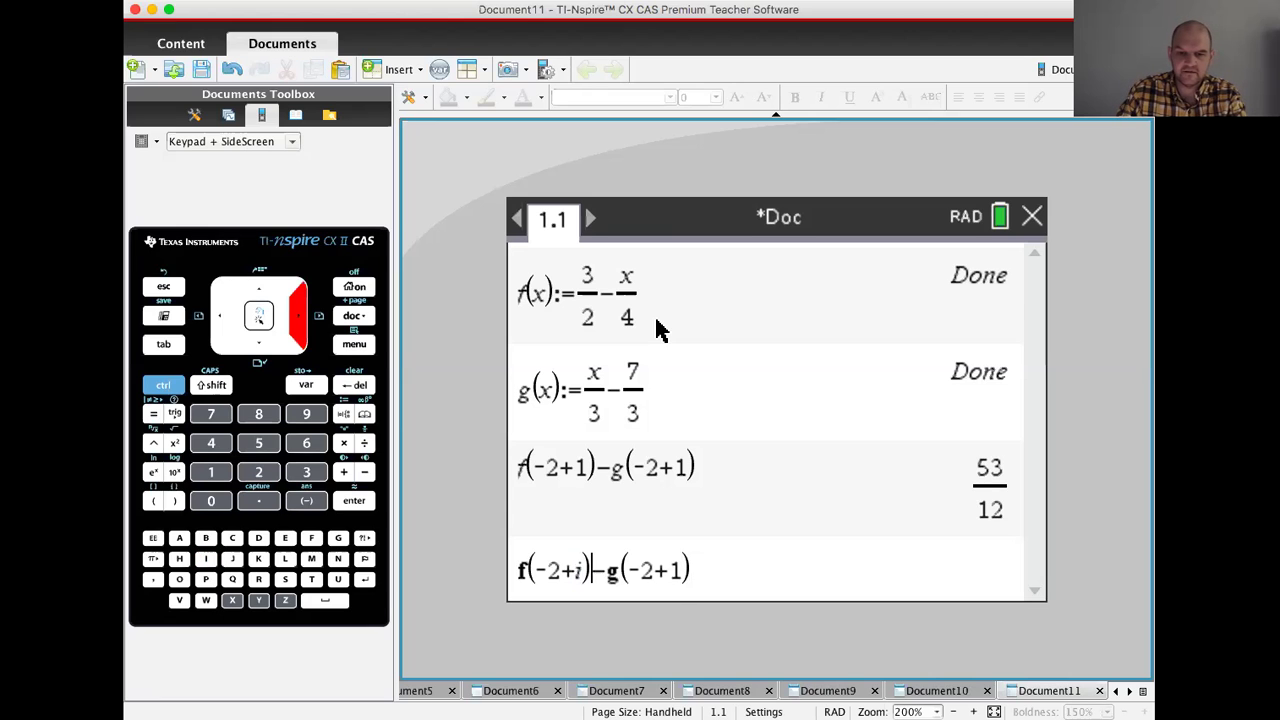
key("shift+Left")
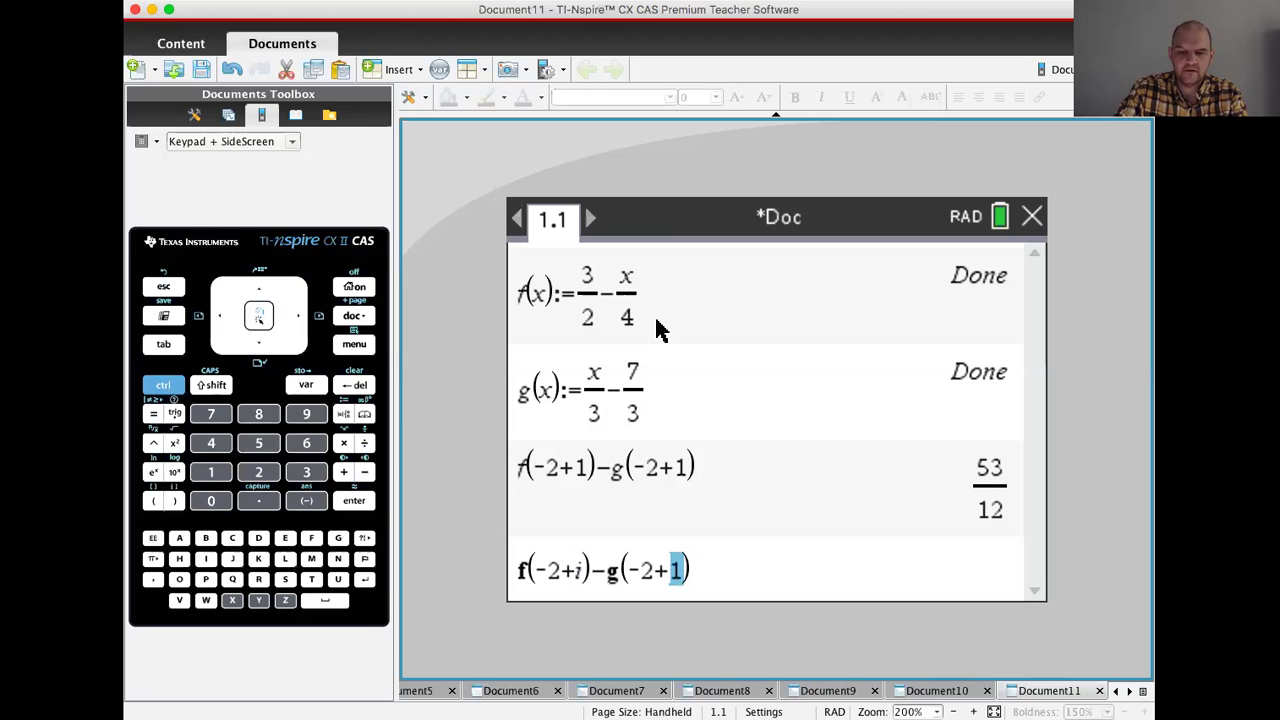
type("i")
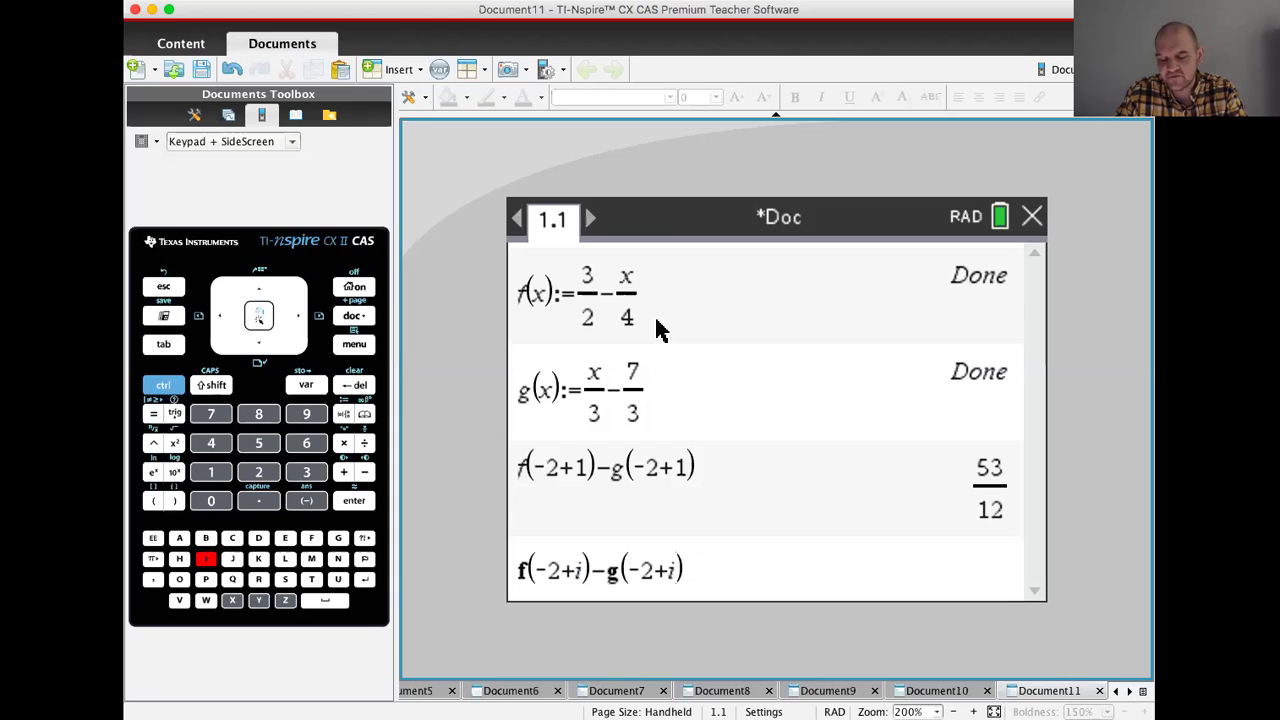
key("Return")
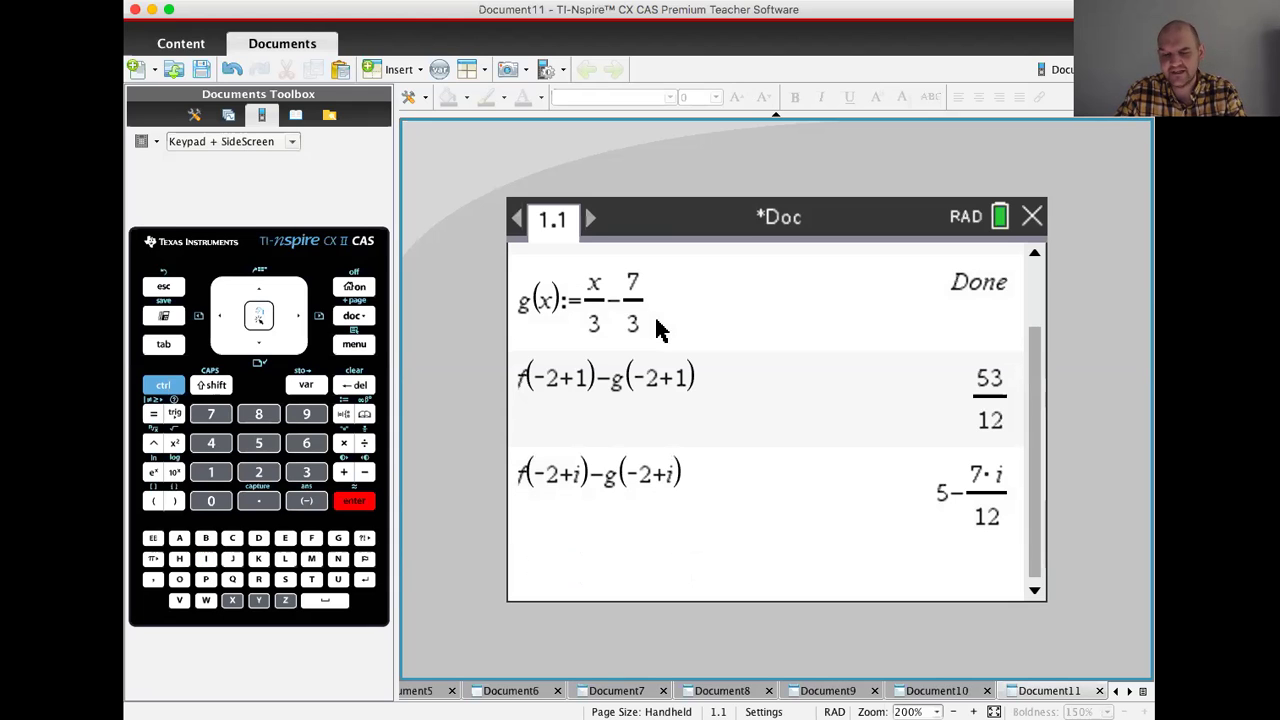
- Evaluate the side expression 5 − 7·i/12 with the conditions i=1 and i=2
type("Ansi=1")
key("Return")
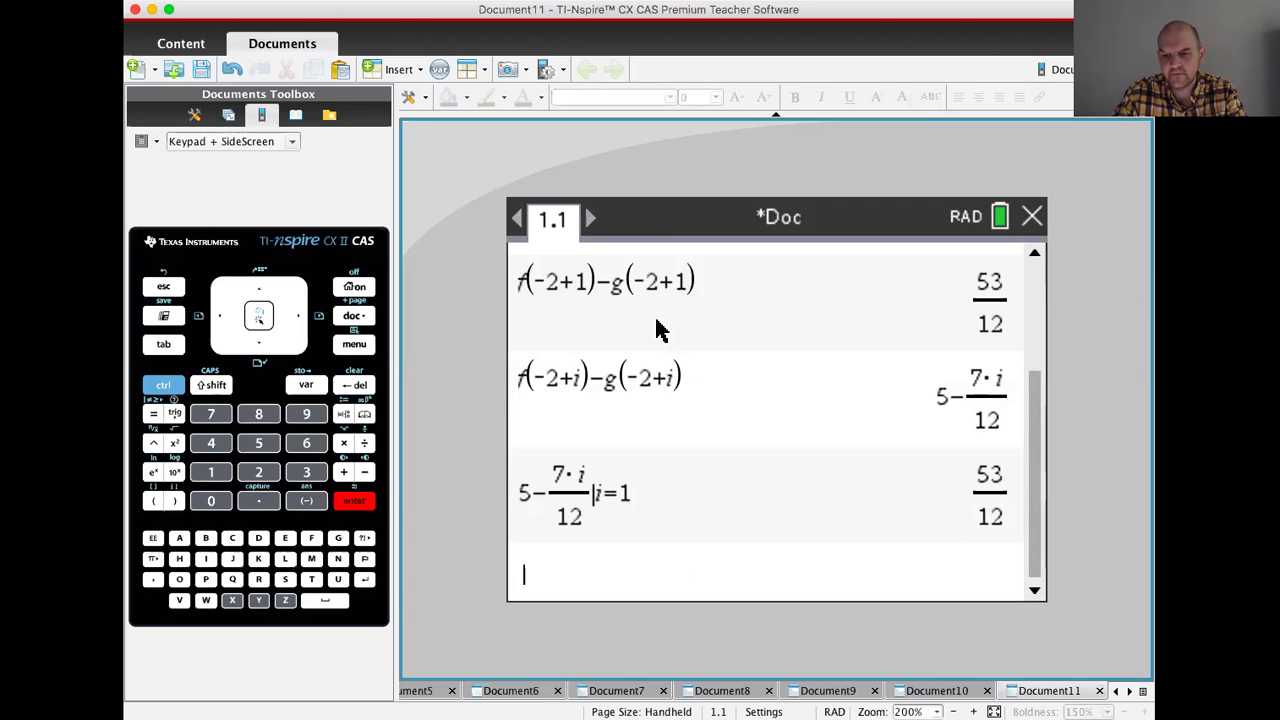
key("Up")
key("Return")
key("BackSpace")
type("2")
key("Return")
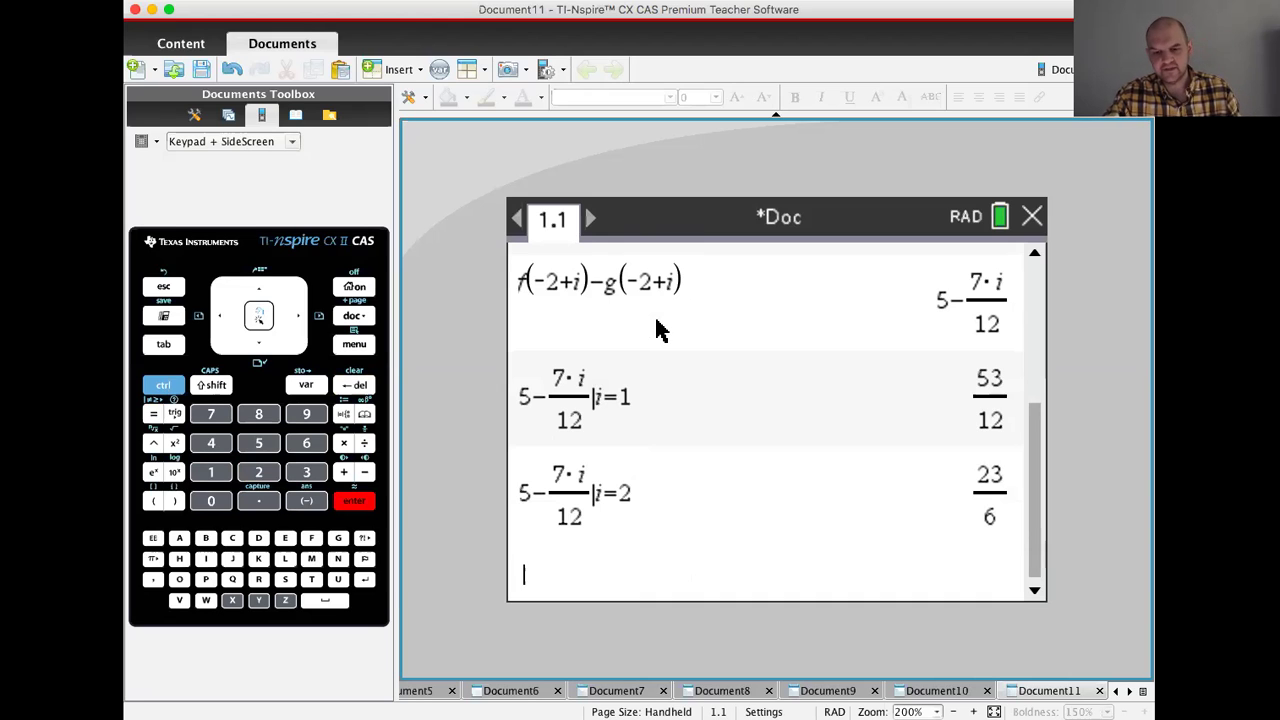
- Reuse the side expression to evaluate it for i=3 and i=4
key("Up")
key("Up")
key("Return")
key("BackSpace")
type("3")
key("Return")
key("Up")
key("Up")
key("Return")
key("BackSpace")
type("4")
key("Return")
- Reuse the side expression to evaluate it for i=5
key("Up")
key("Up")
key("Return")
key("BackSpace")
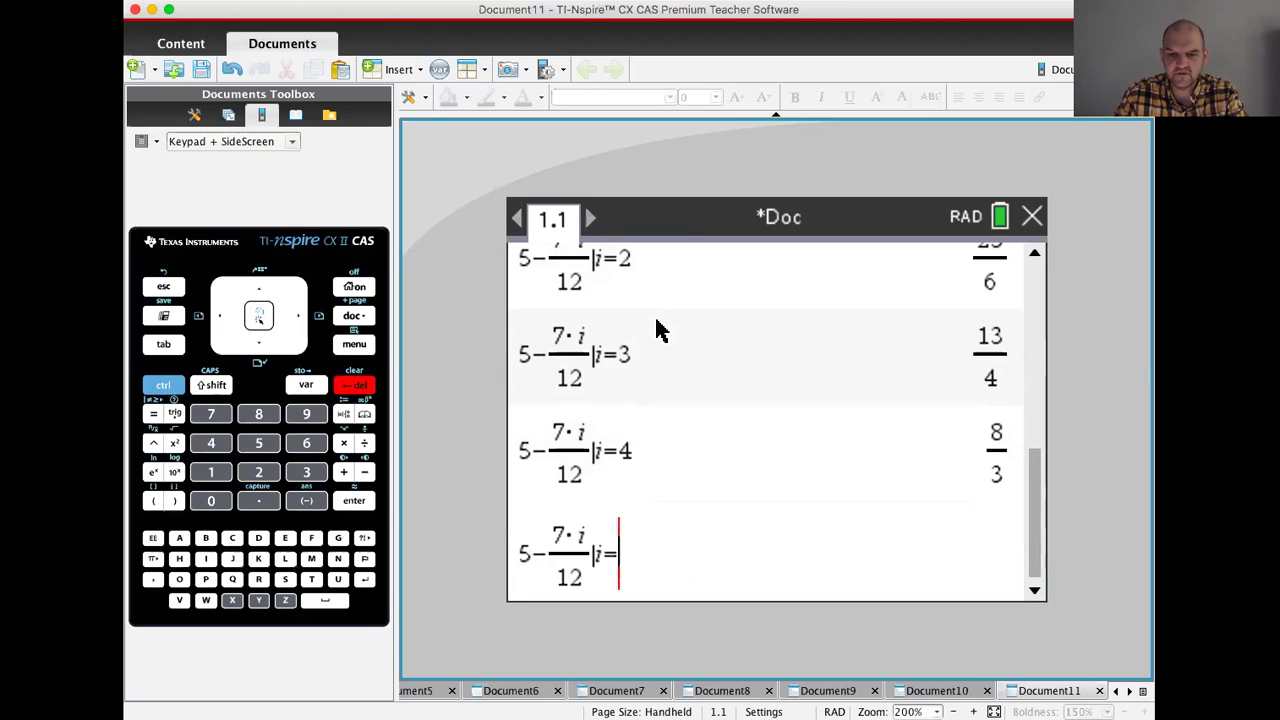
type("5")
key("Return")
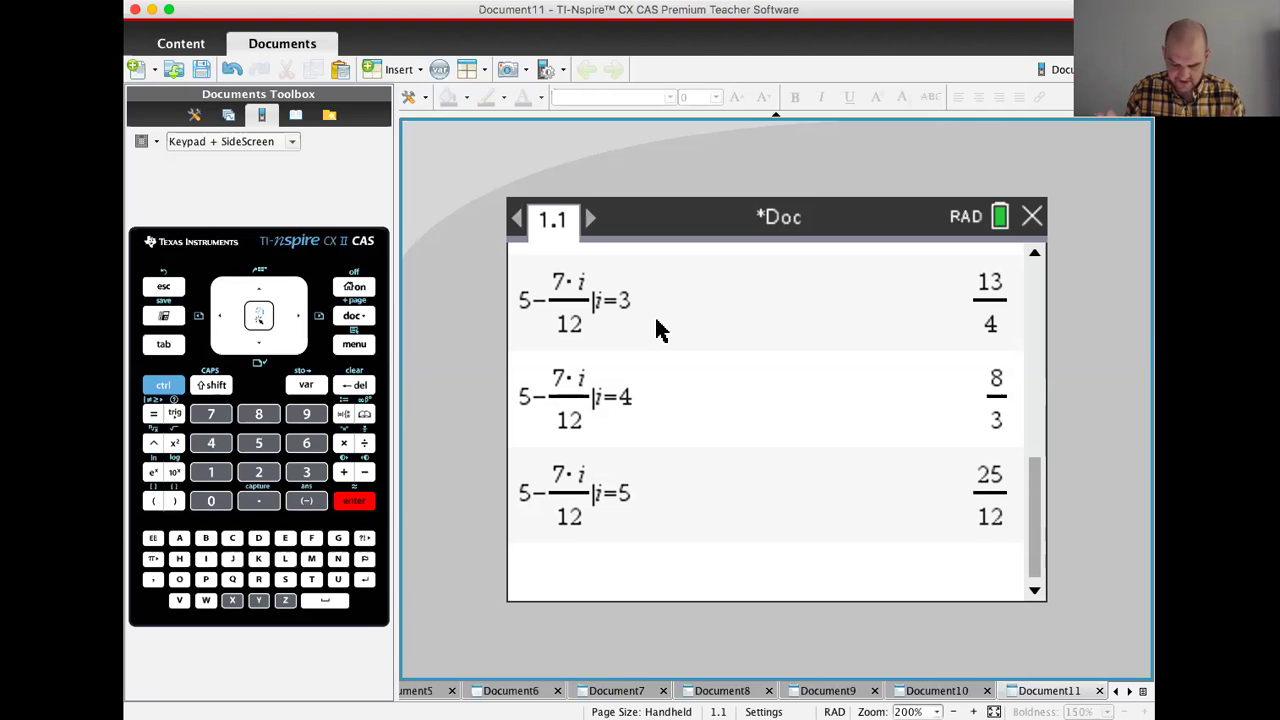
- Evaluate the side expression for the last two slices, i=6 and i=7
key("Up")
key("Return")
key("BackSpace")
type("6")
key("Return")
key("Up")
key("Return")
key("BackSpace")
type("7·i/12|i=7")
key("Return")
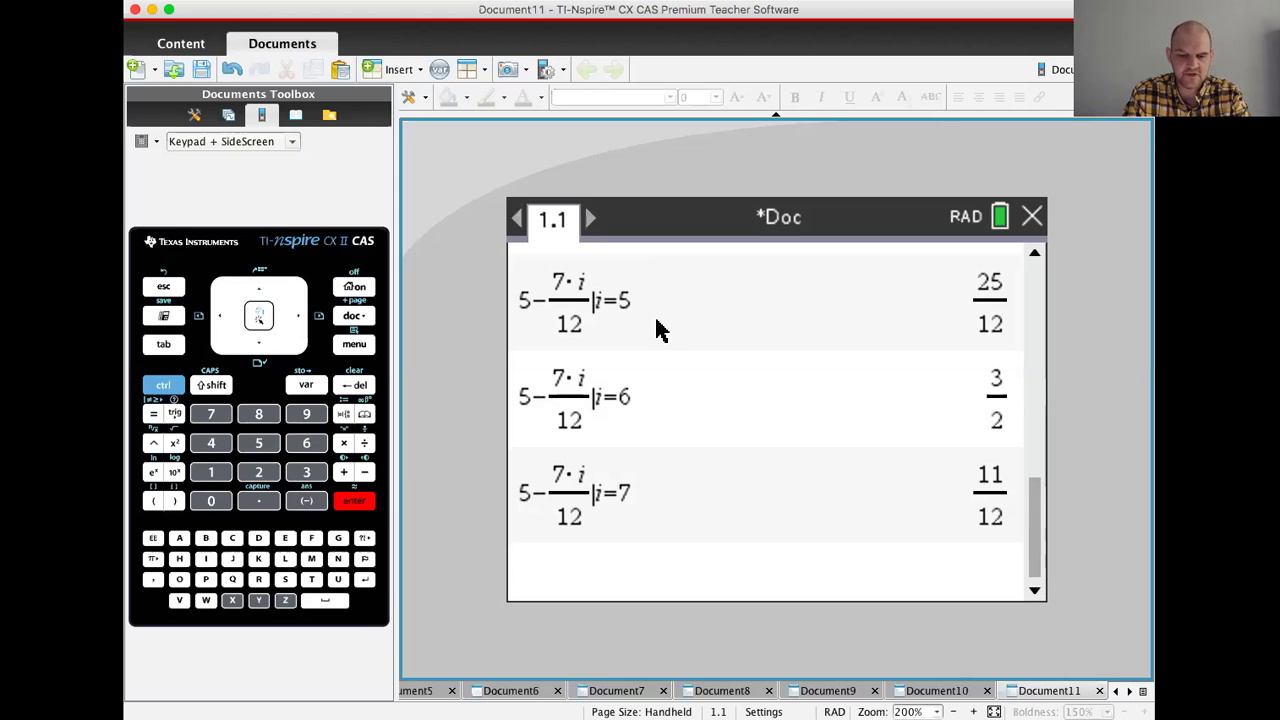
- Begin defining v(i) as the parenthesised side length f(−2+i) − g(−2+i)
type("v(")
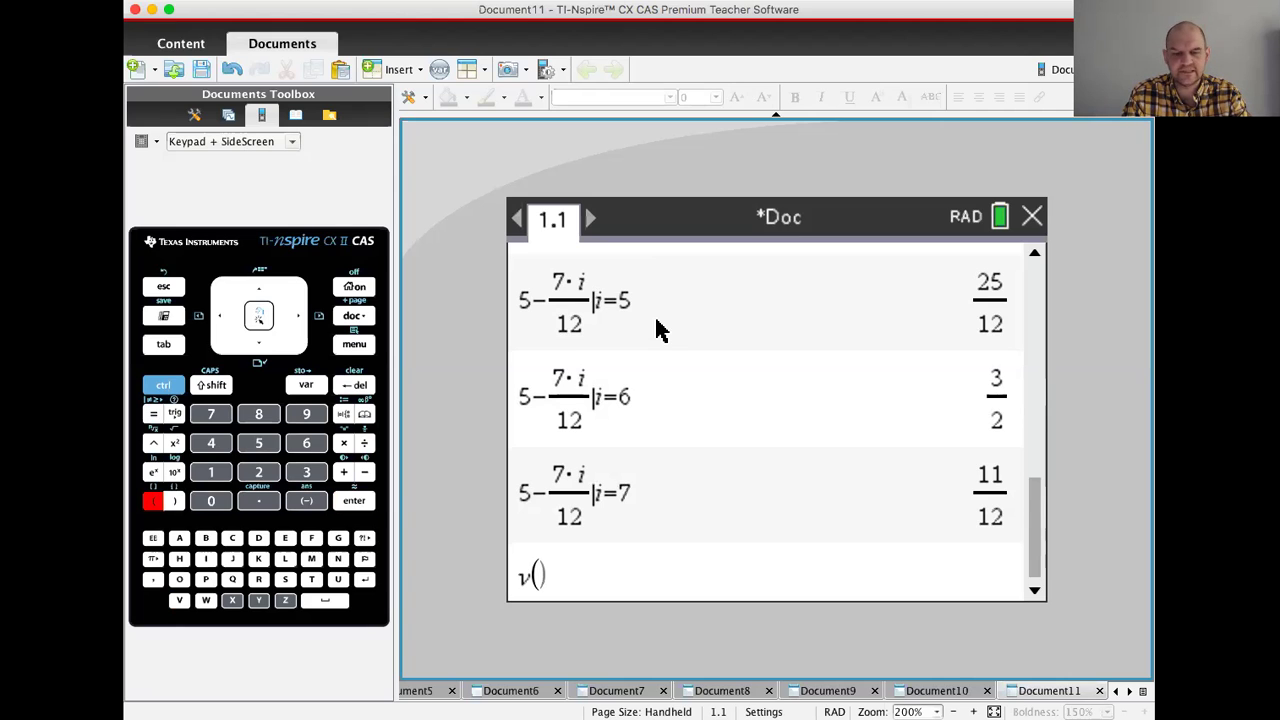
type("i")
key("BackSpace")
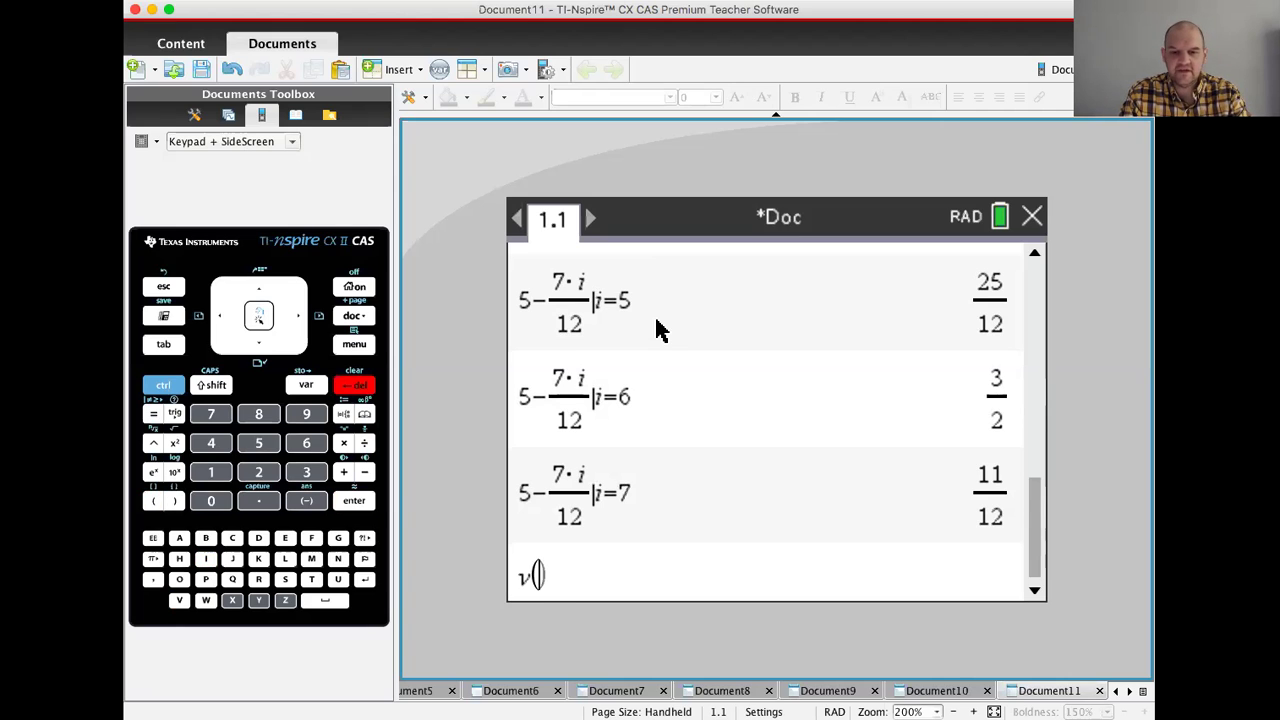
type("i")
key("Tab")
type(":")
type("=(")
type("f(-2")
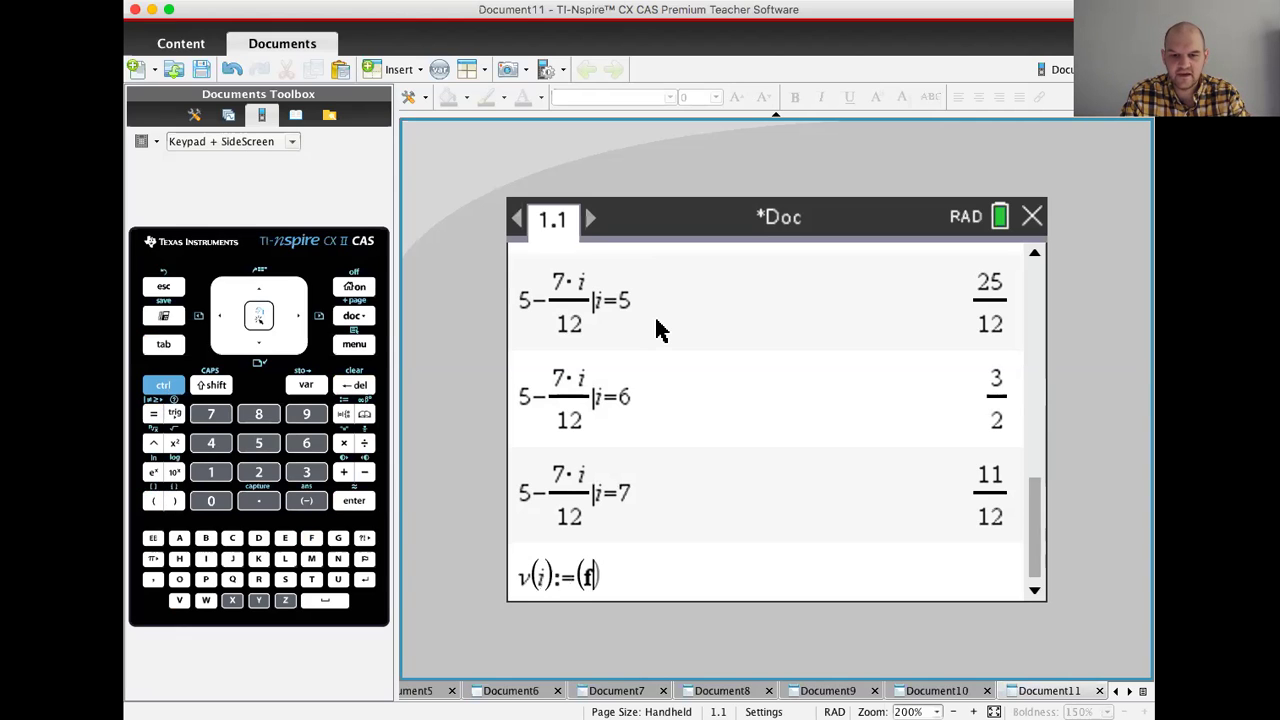
type("+i")
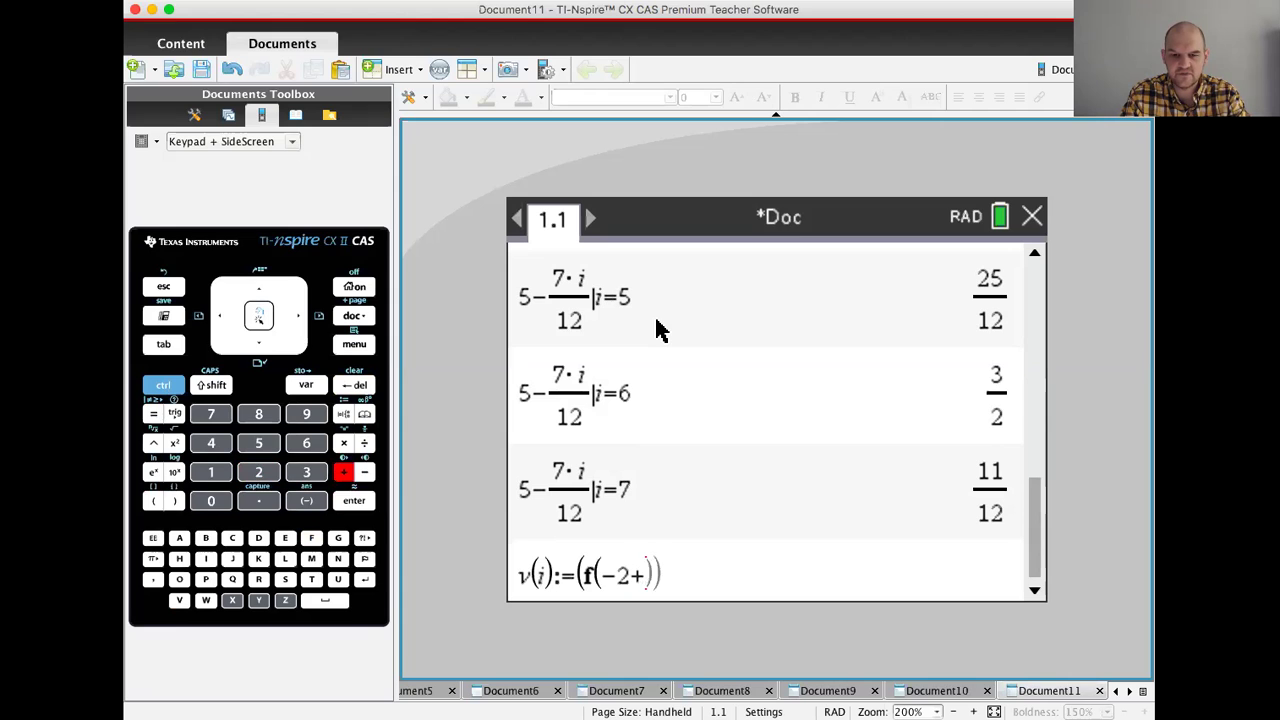
key("Right")
type("-g(-2+")
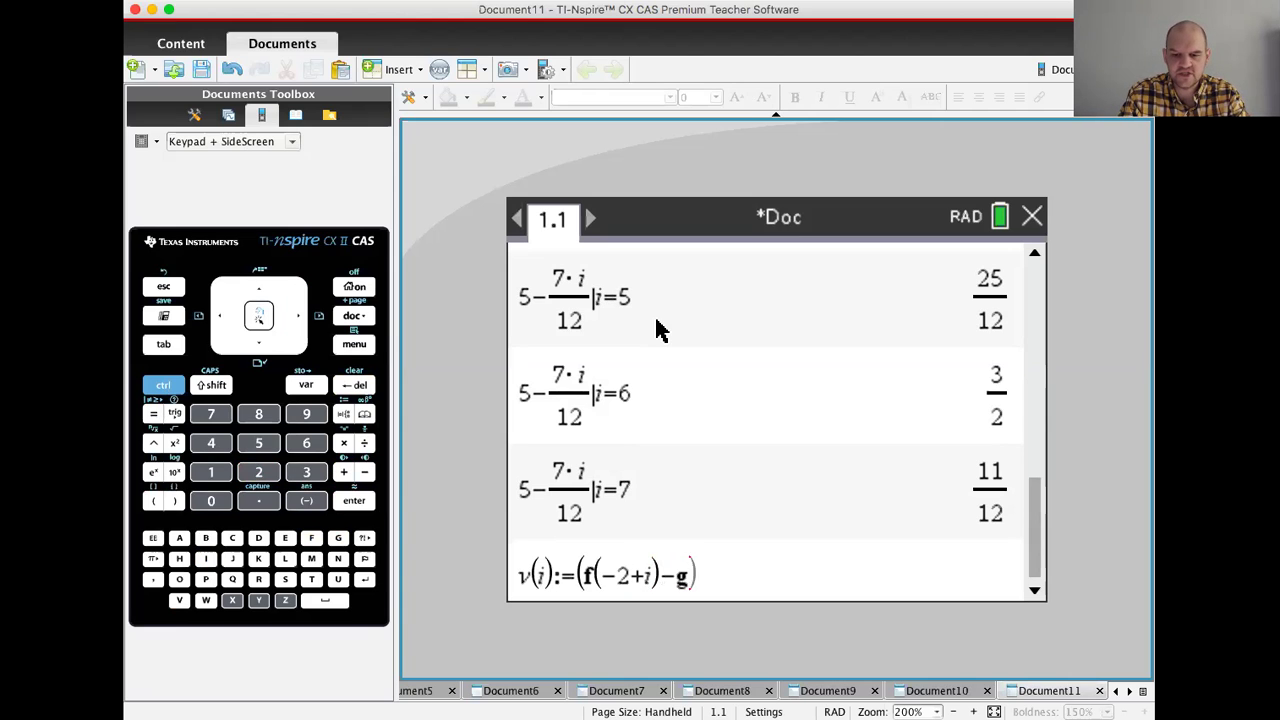
type("i")
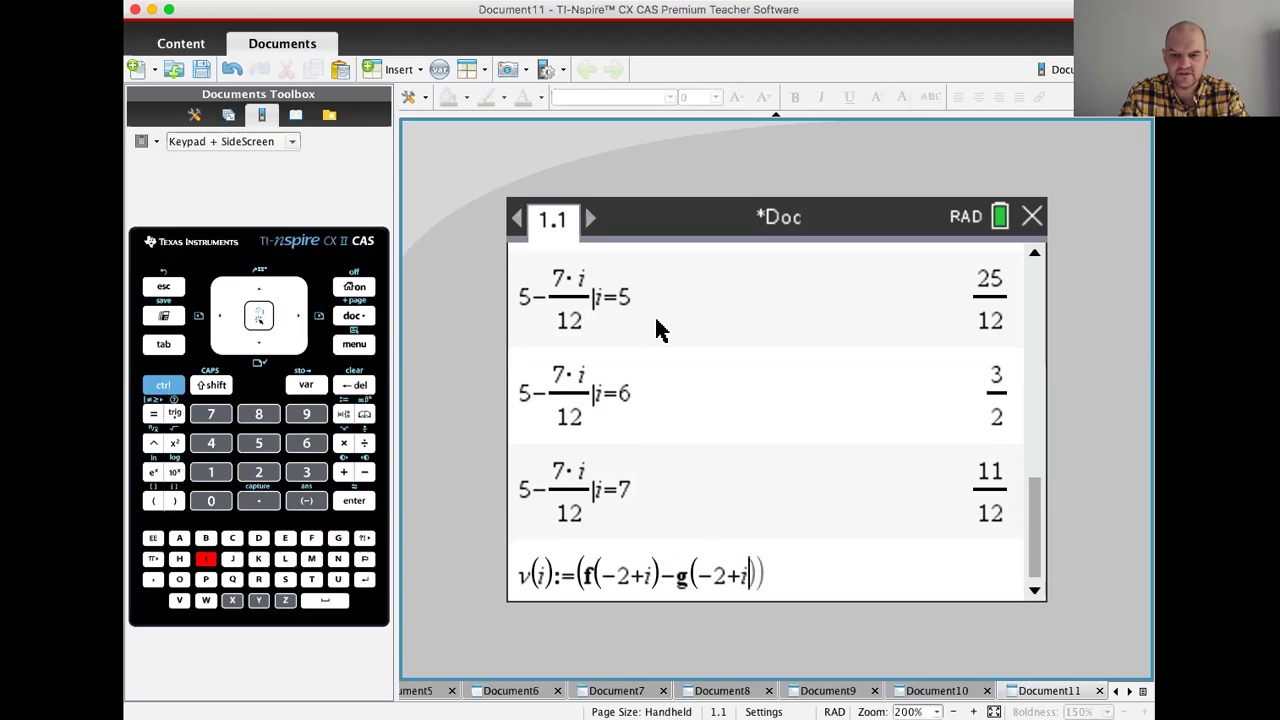
key("Right")
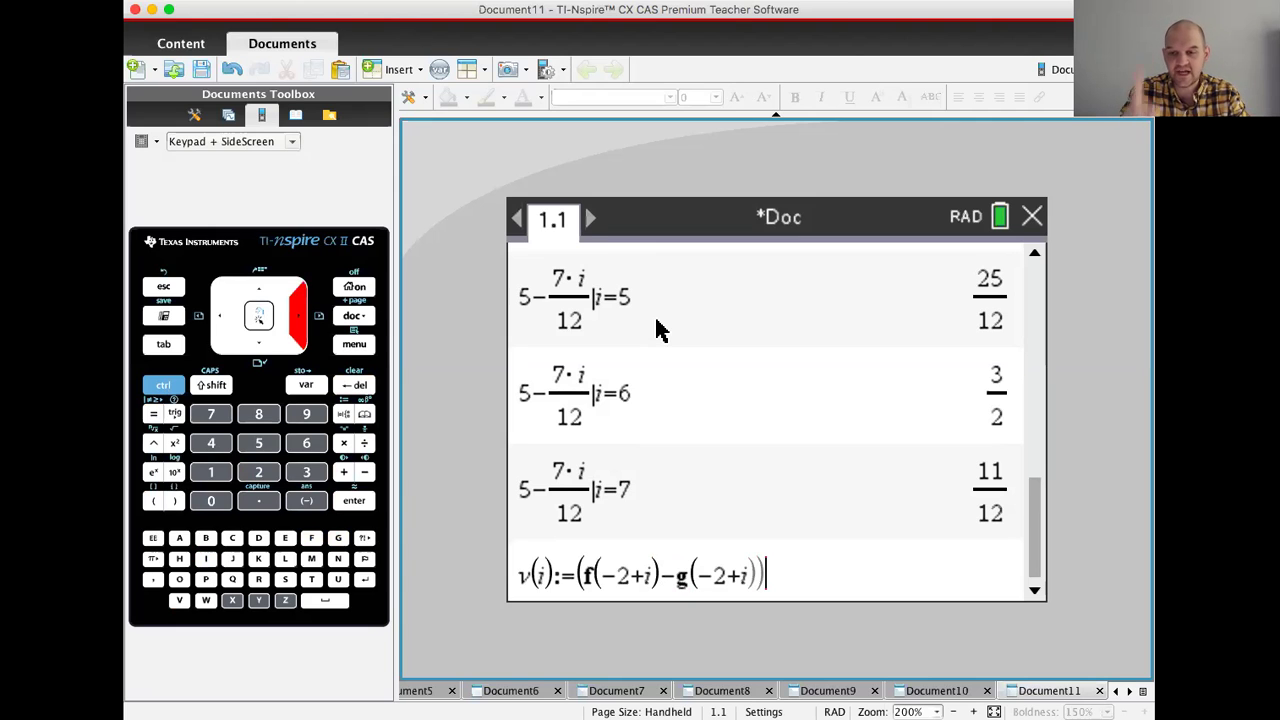
- Square the side length, multiply it by the slice thickness 1, and store the v(i) definition
type("2")
key("Right")
type("*")
type("1")
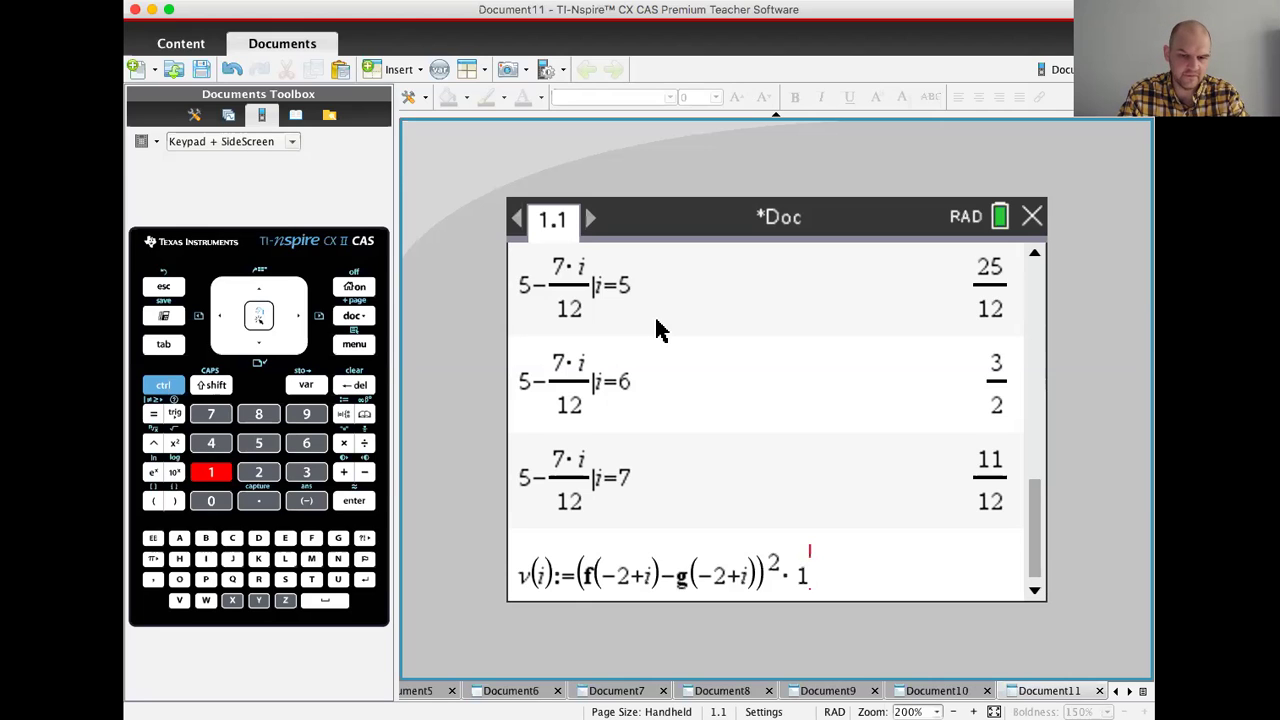
key("Return")
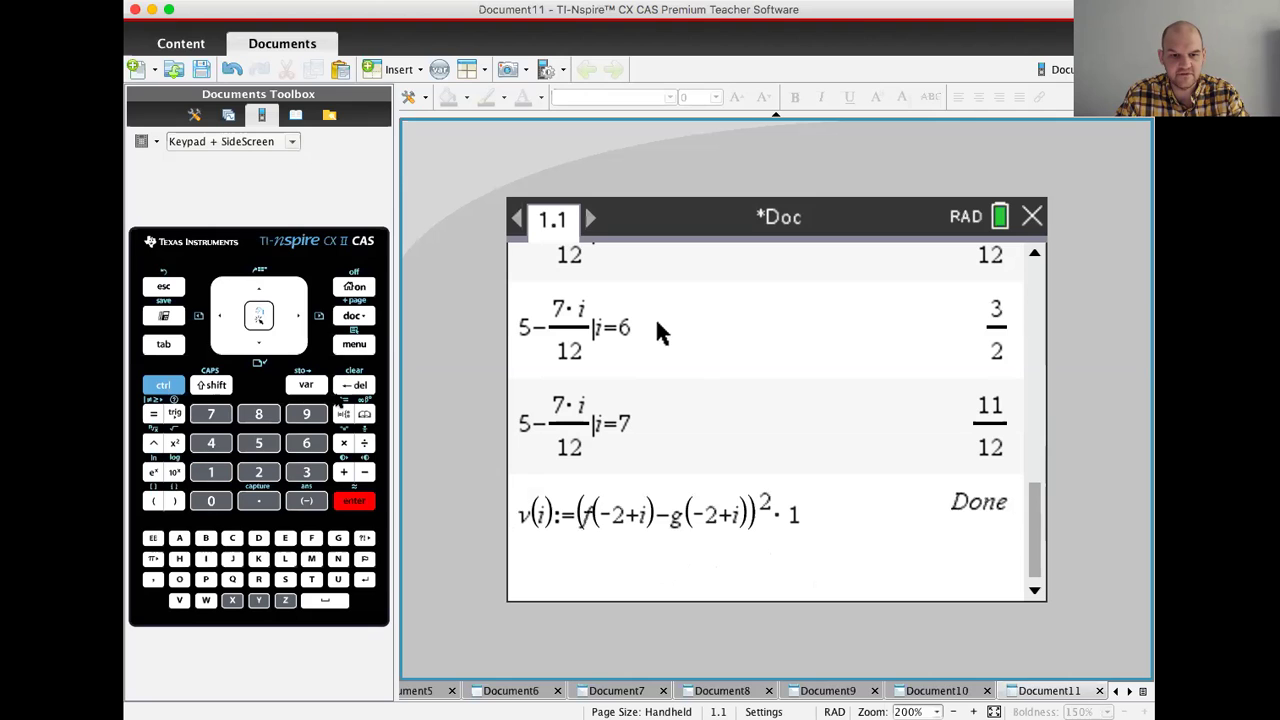
- Insert a summation template with index i running from 1 to 7
left_click(343, 413)
key("Left")
key("Left")
key("Left")
key("Left")
key("Left")
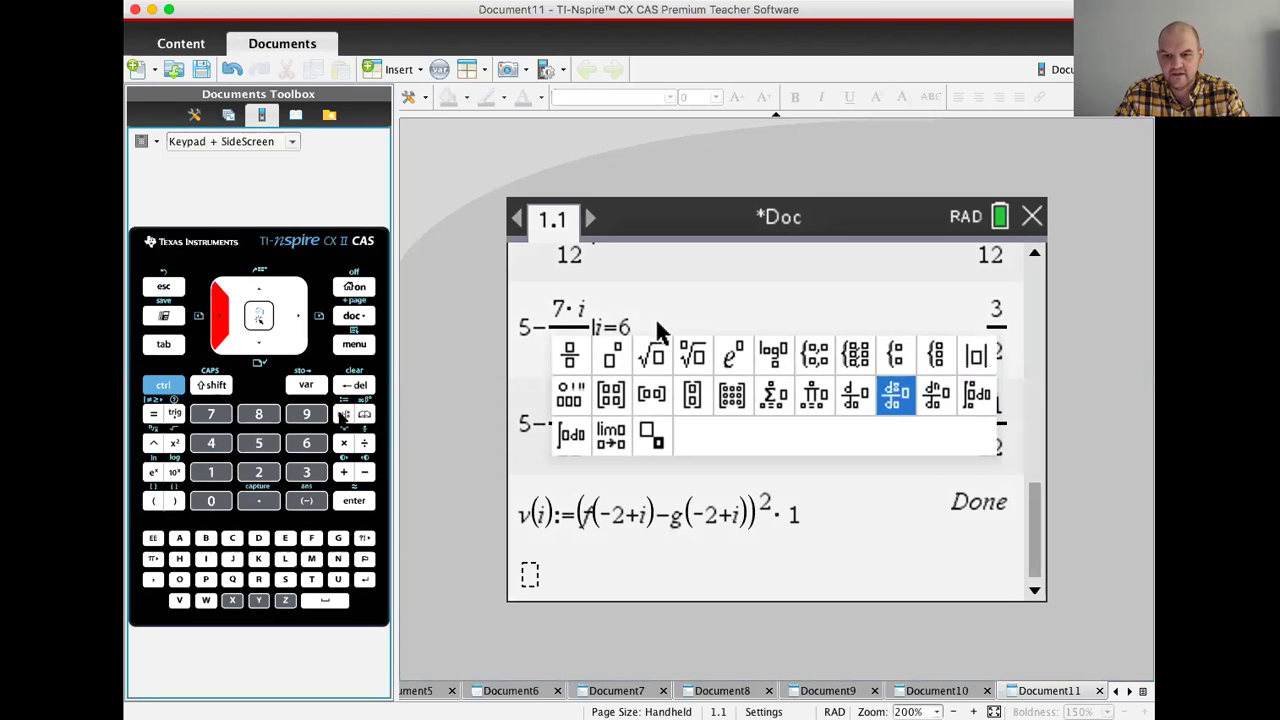
key("Return")
type("i")
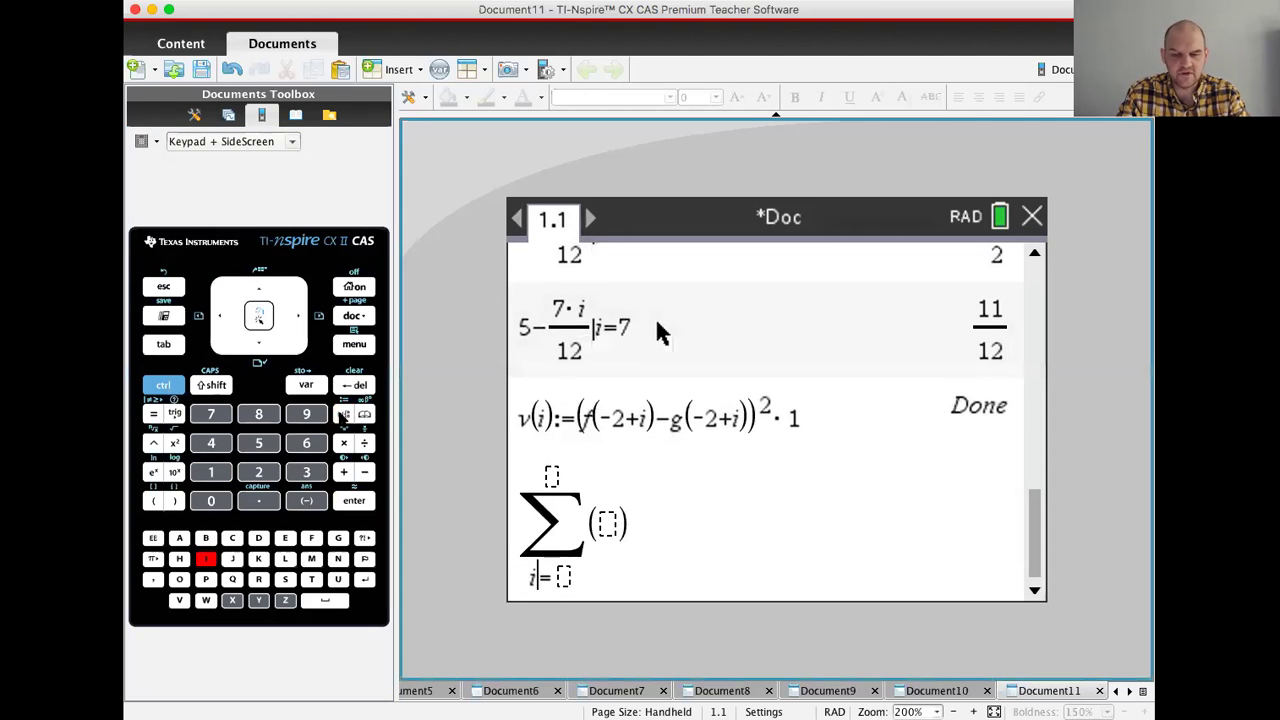
key("Tab")
type("1")
key("Tab")
type("7")
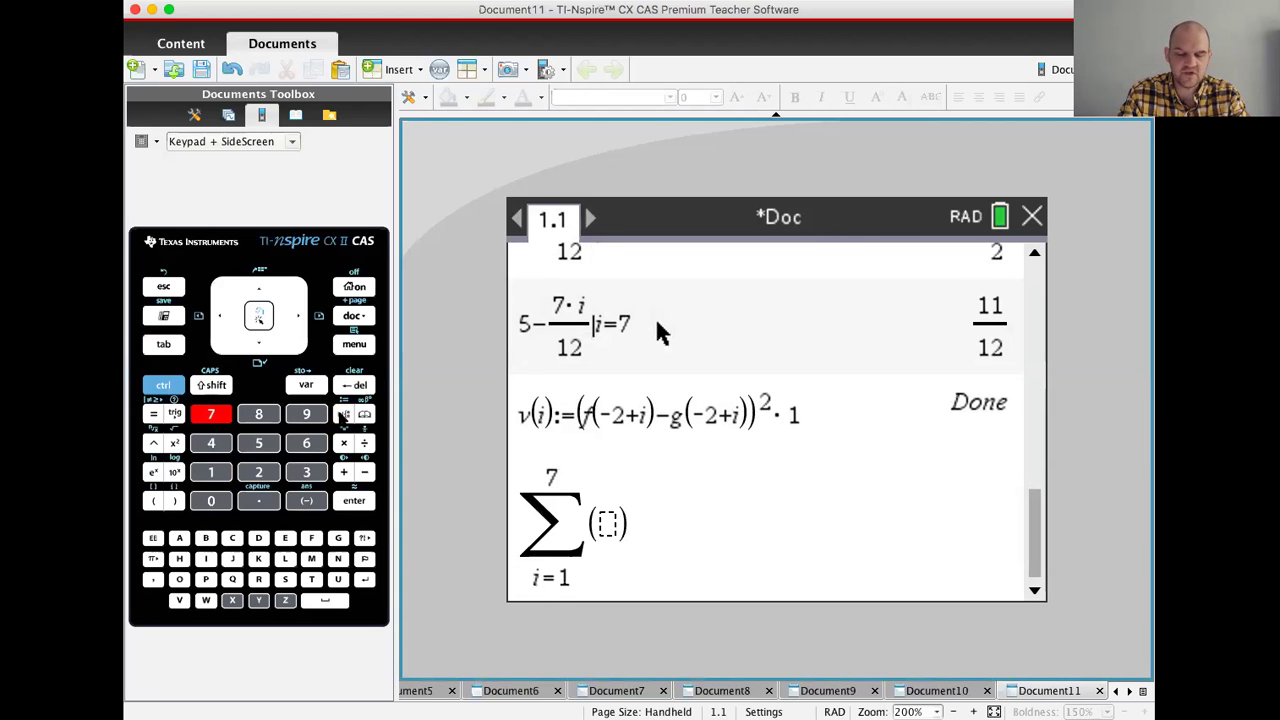
- Enter v(i) as the summand and evaluate the total of the seven slice volumes
key("Tab")
type("v(i")
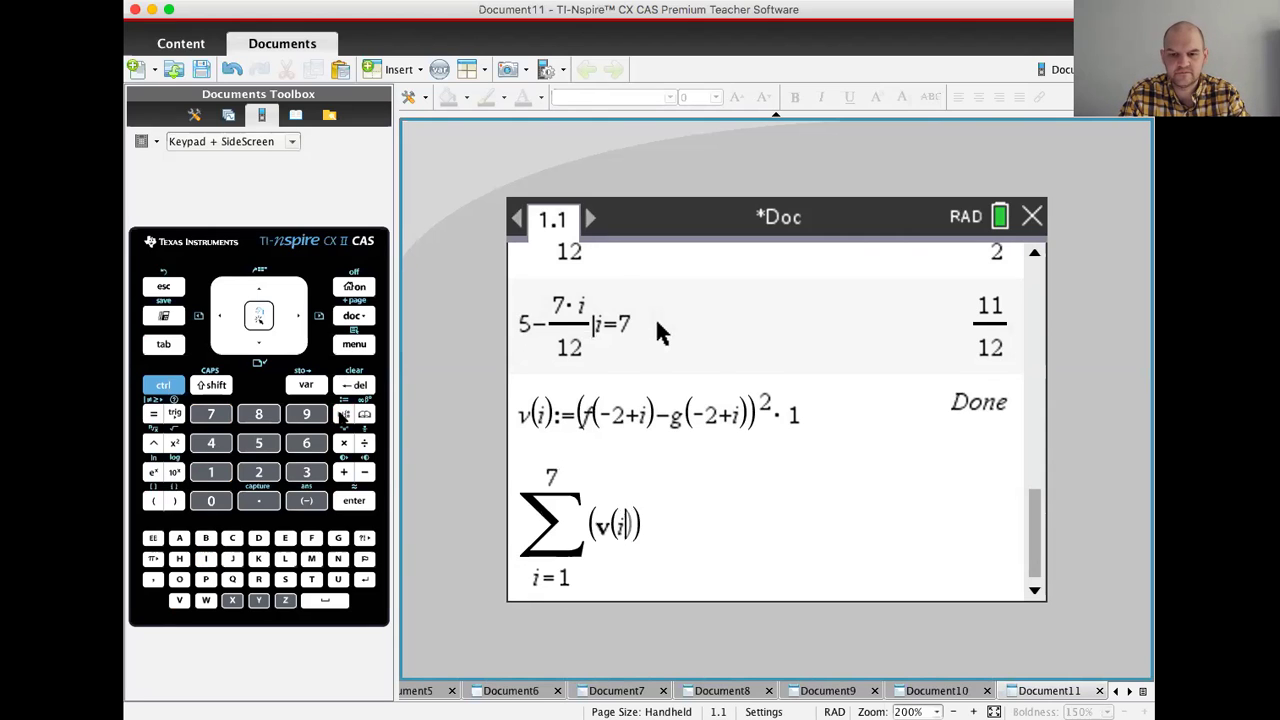
key("Return")
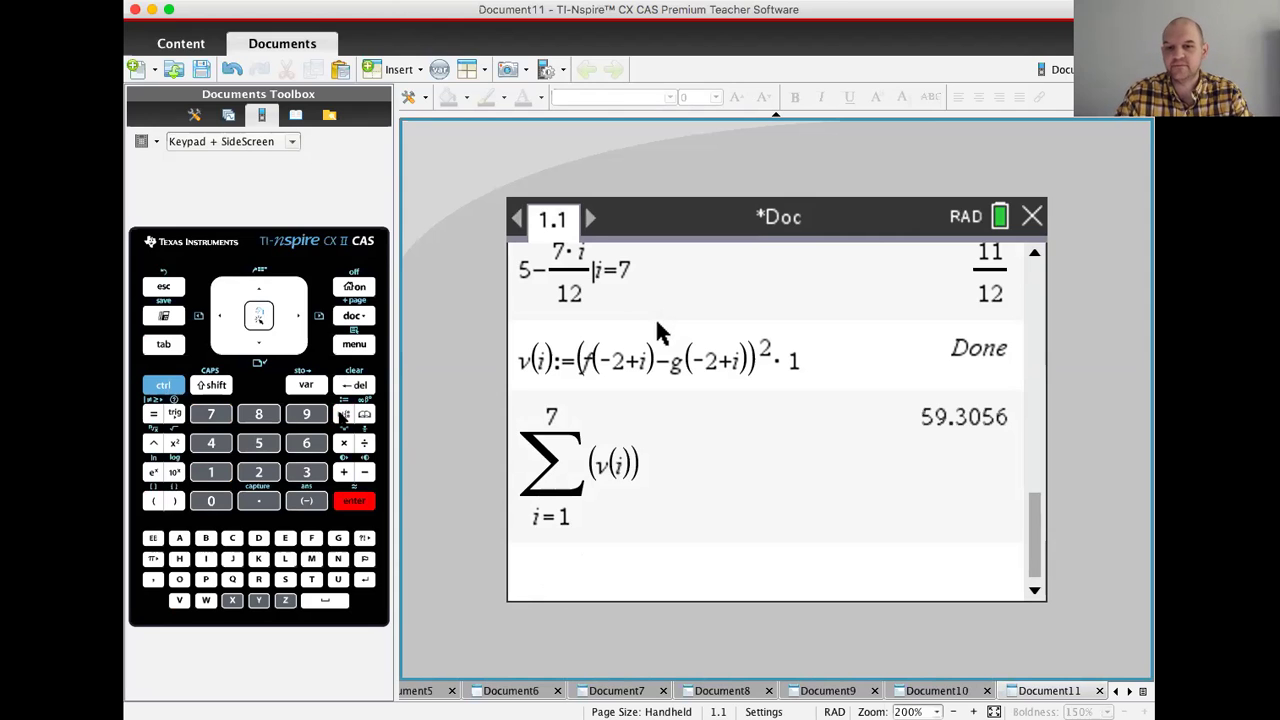
- Reuse the v(i) definition on a new line and multiply i by 7/n inside the argument of f
key("Up")
key("Up")
key("Up")
key("Up")
key("Return")
key("Left")
key("Left")
key("Left")
key("Left")
key("Left")
key("Left")
key("Left")
key("Left")
key("Left")
key("Left")
key("Left")
key("Left")
key("Left")
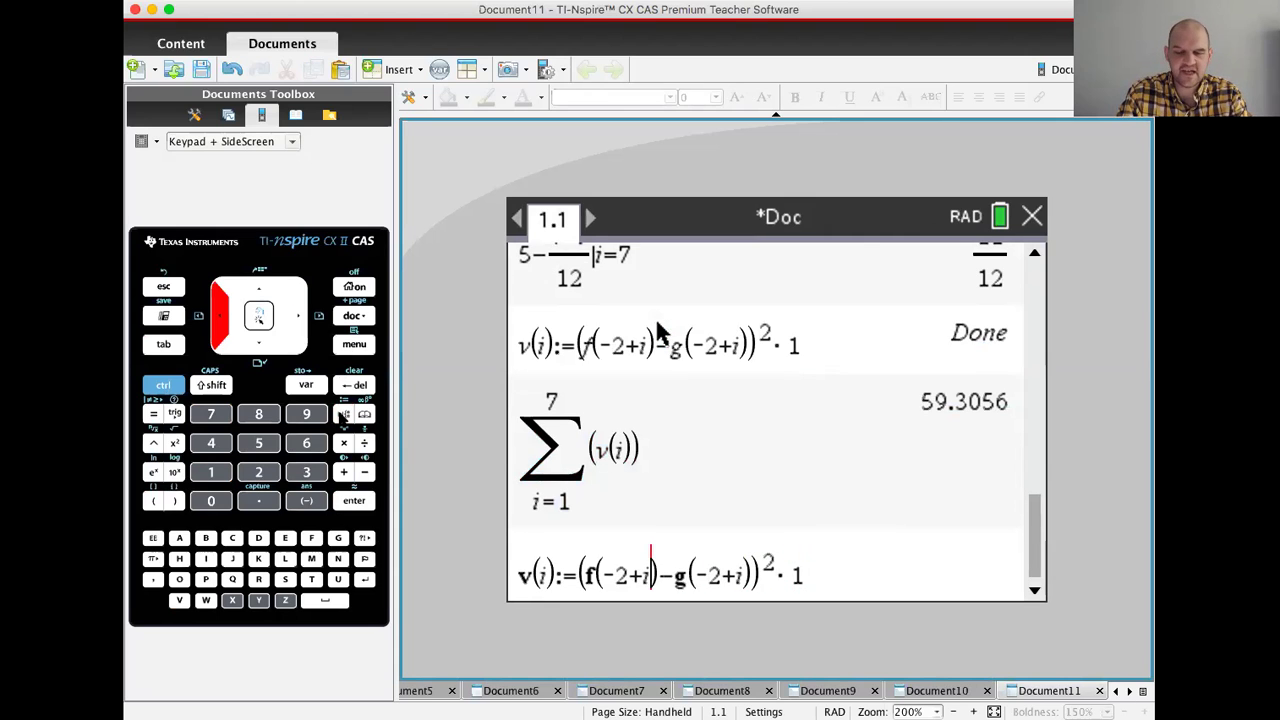
type("*")
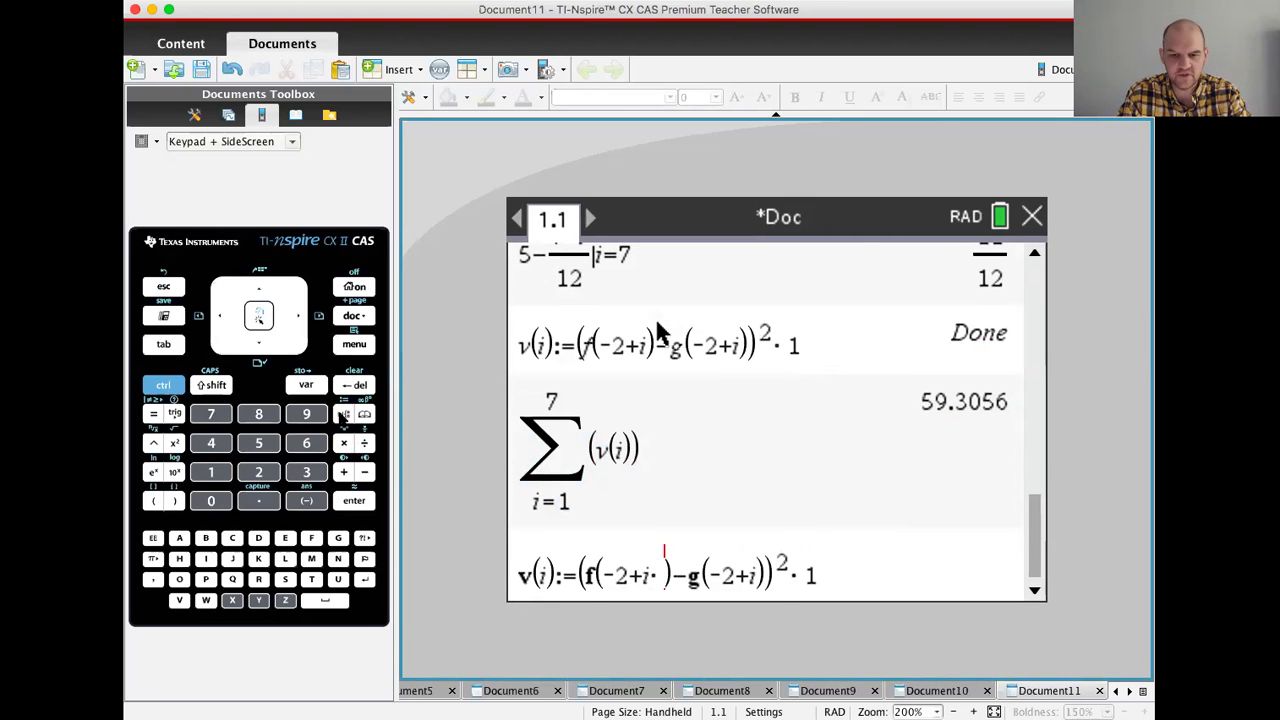
key("ctrl+slash")
type("7/n")
- Multiply i by 7/n inside the argument of g in the v(i) definition
key("Right")
key("Right")
key("Right")
key("Right")
key("Right")
key("Right")
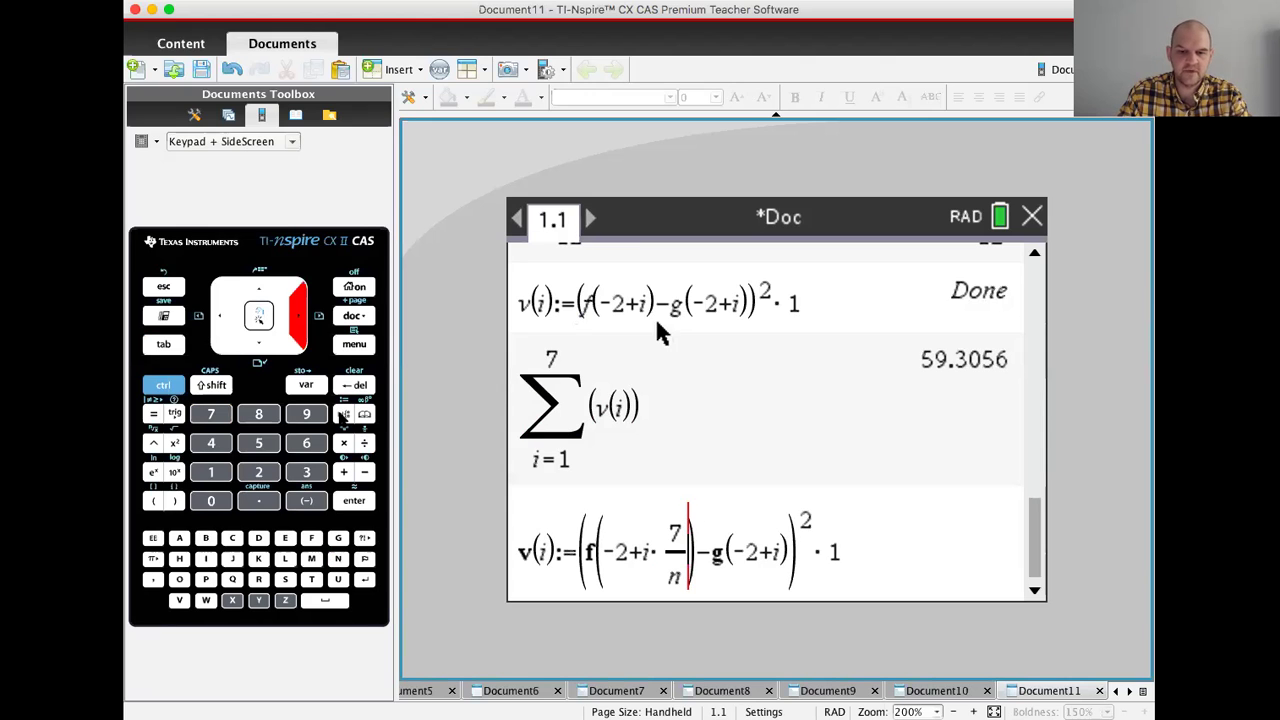
key("Right")
key("Right")
key("Right")
type("*")
key("ctrl+slash")
type("7")
key("Tab")
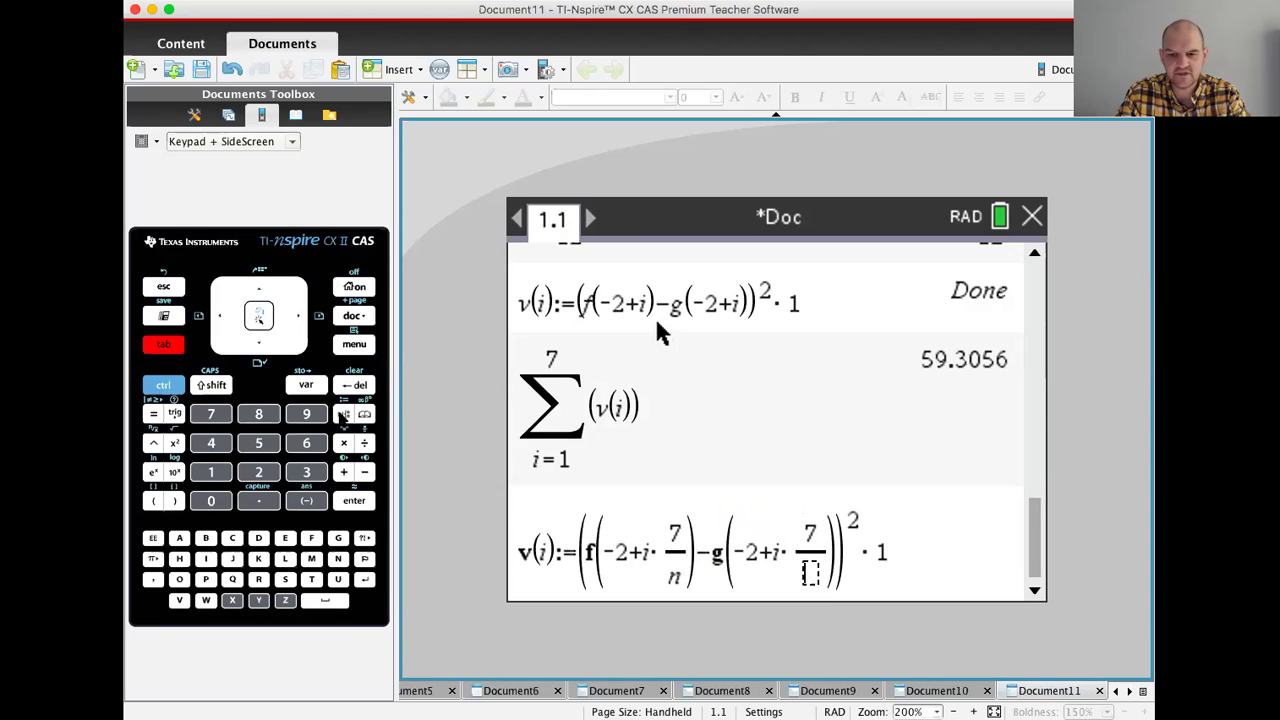
type("n")
- Replace the slice thickness 1 with 7/n and store the generalised v(i) definition
key("Right")
key("Right")
key("Right")
key("Right")
key("Right")
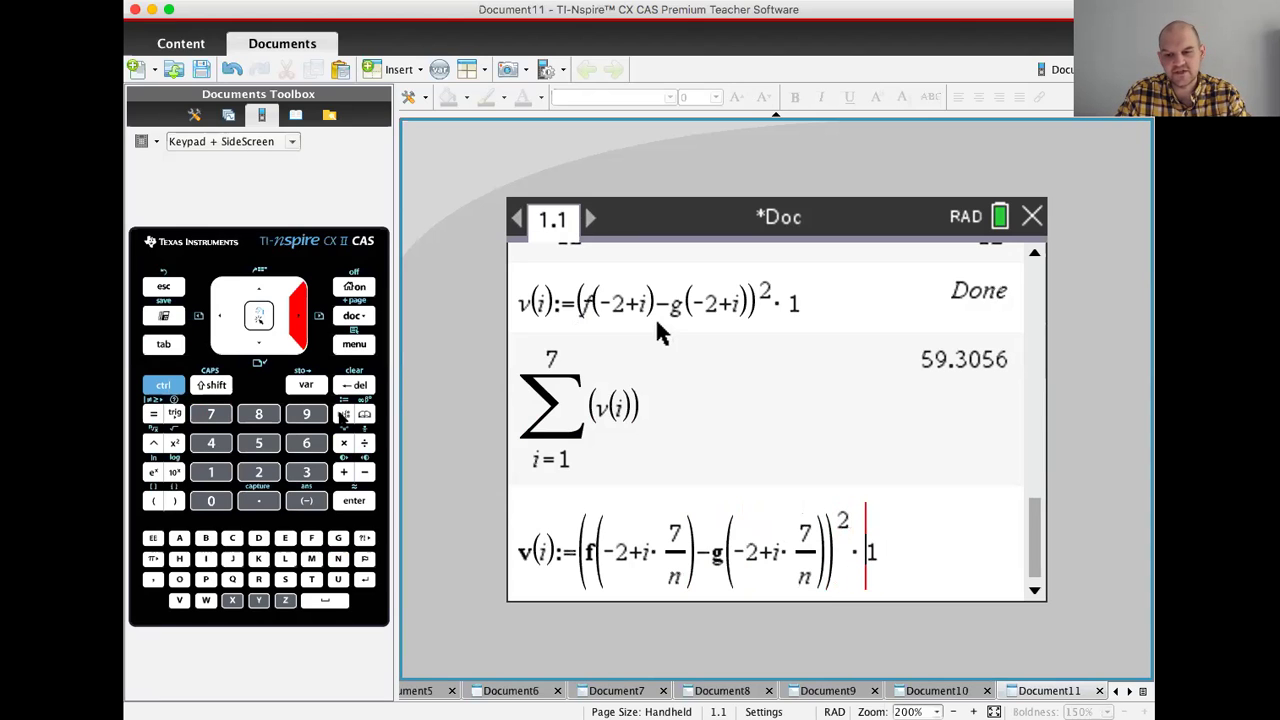
key("shift+Left")
key("ctrl+slash")
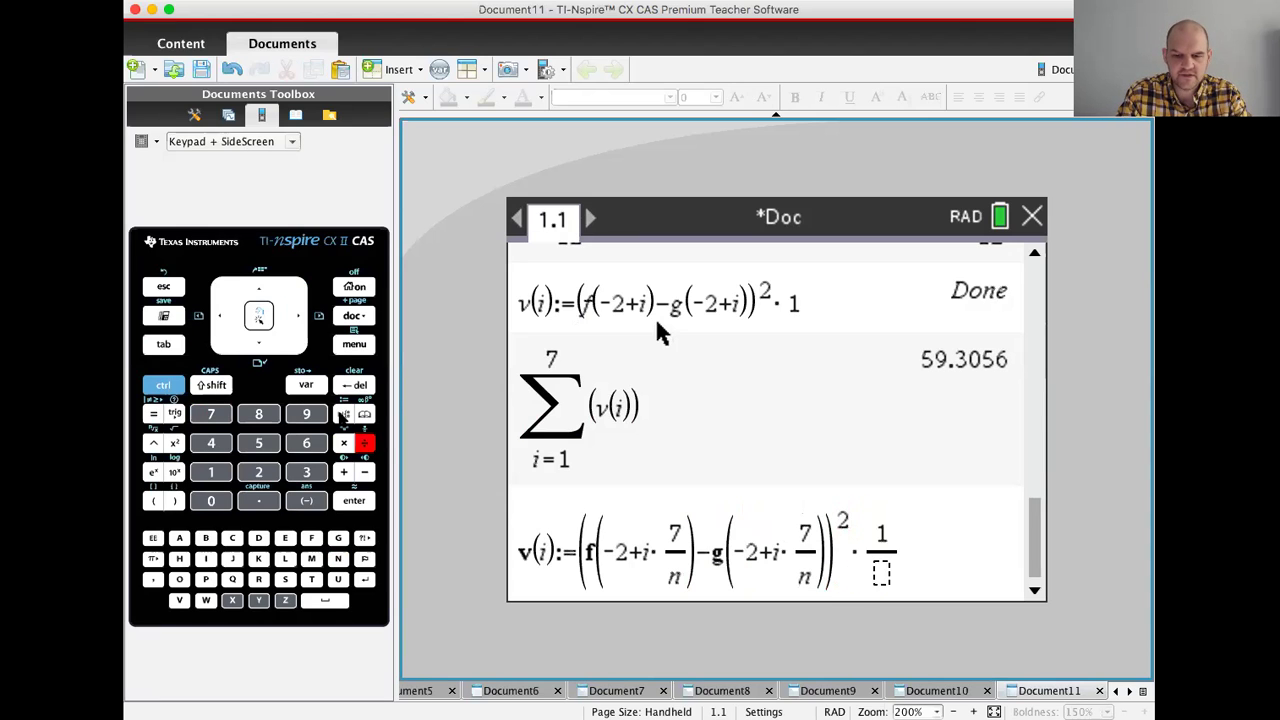
type("n")
key("Up")
type("7")
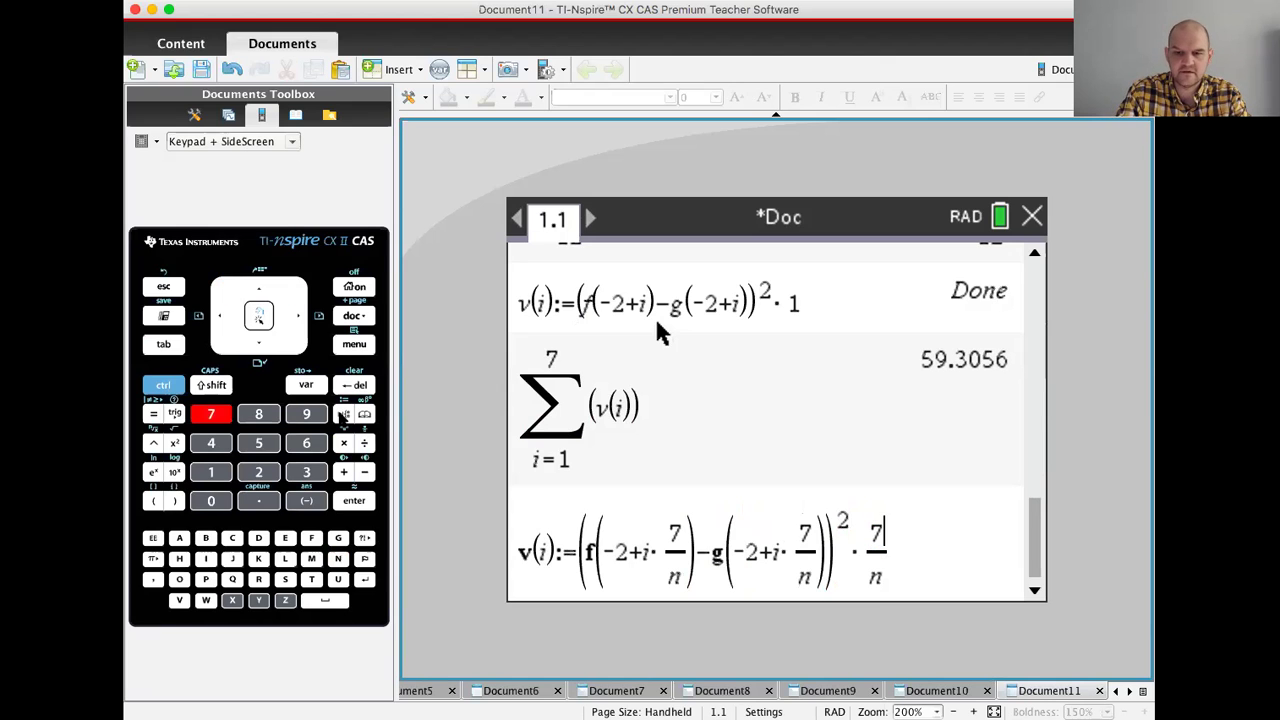
key("Right")
key("Return")
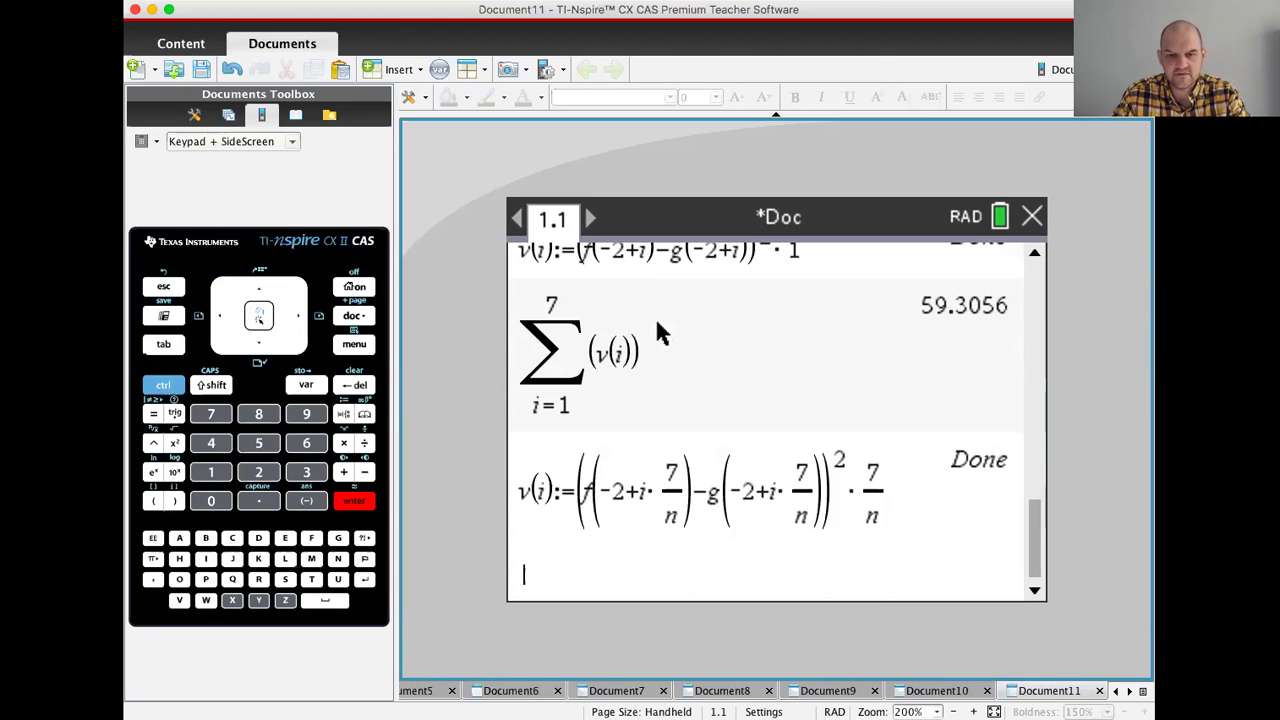
- Reuse the earlier summation of v(i) on a new line and set its upper limit to n
key("Up")
key("Up")
key("Up")
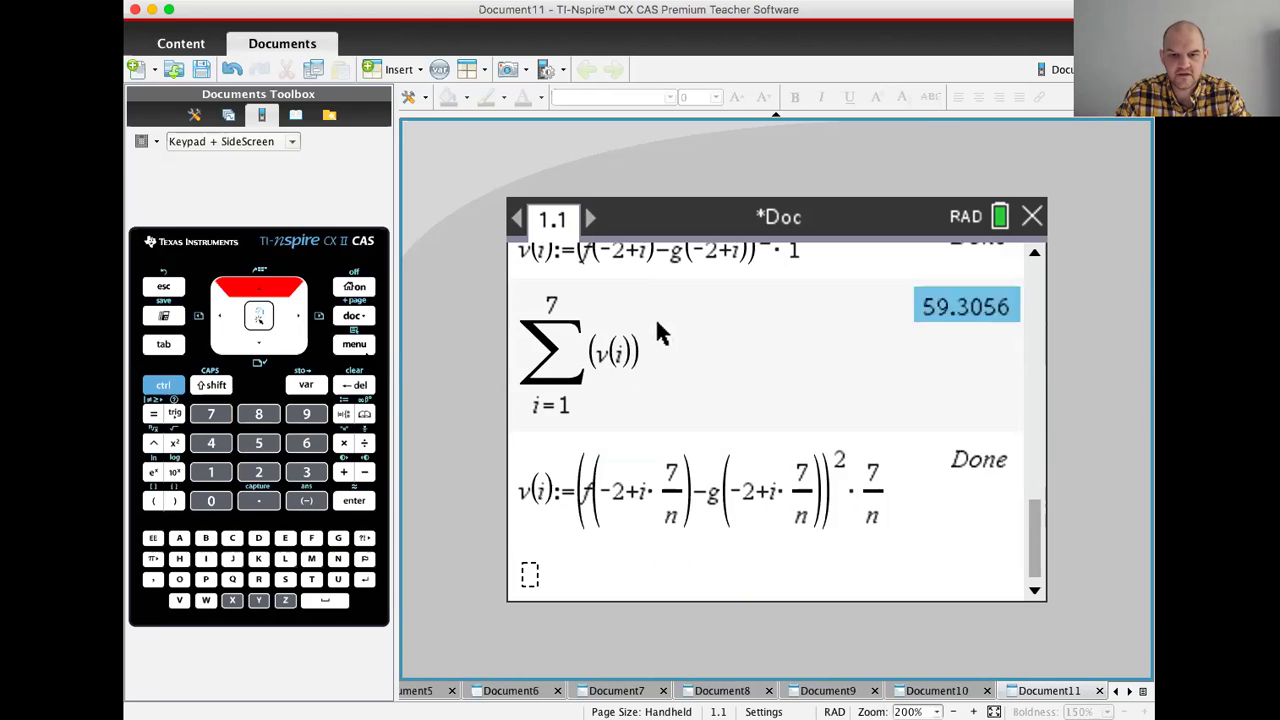
key("Return")
key("Left")
key("Left")
key("Left")
key("Left")
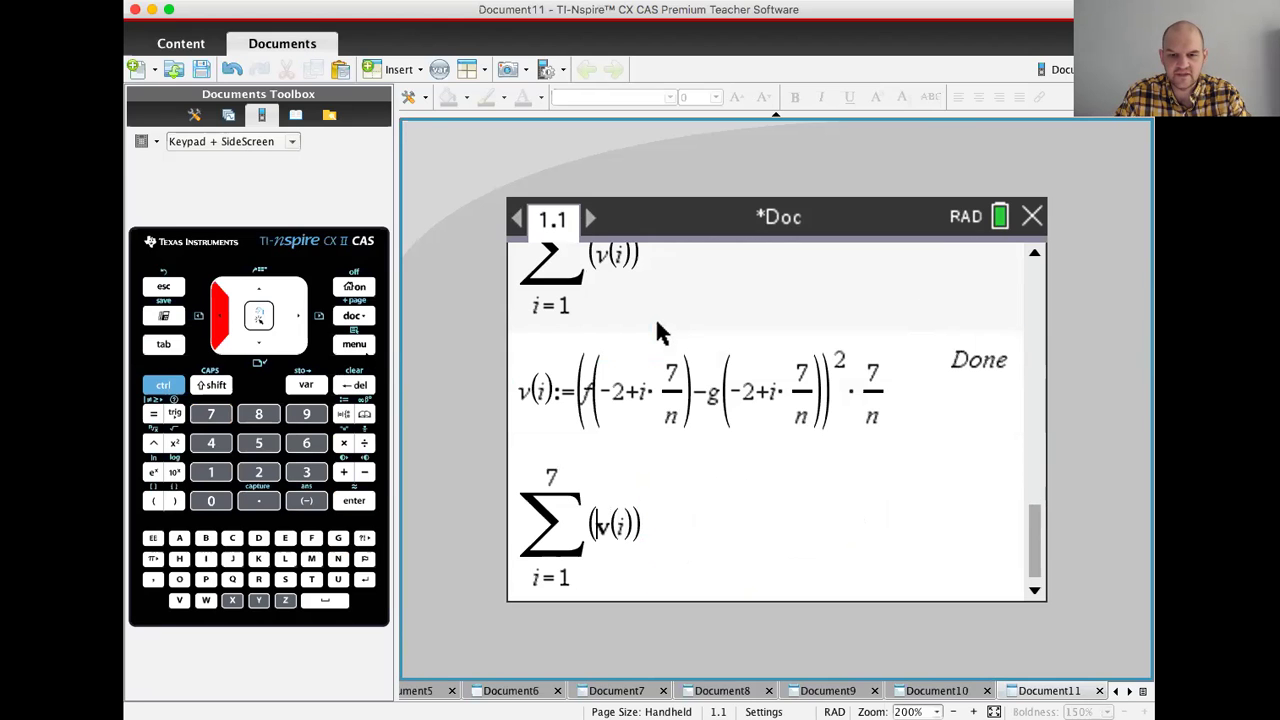
key("Up")
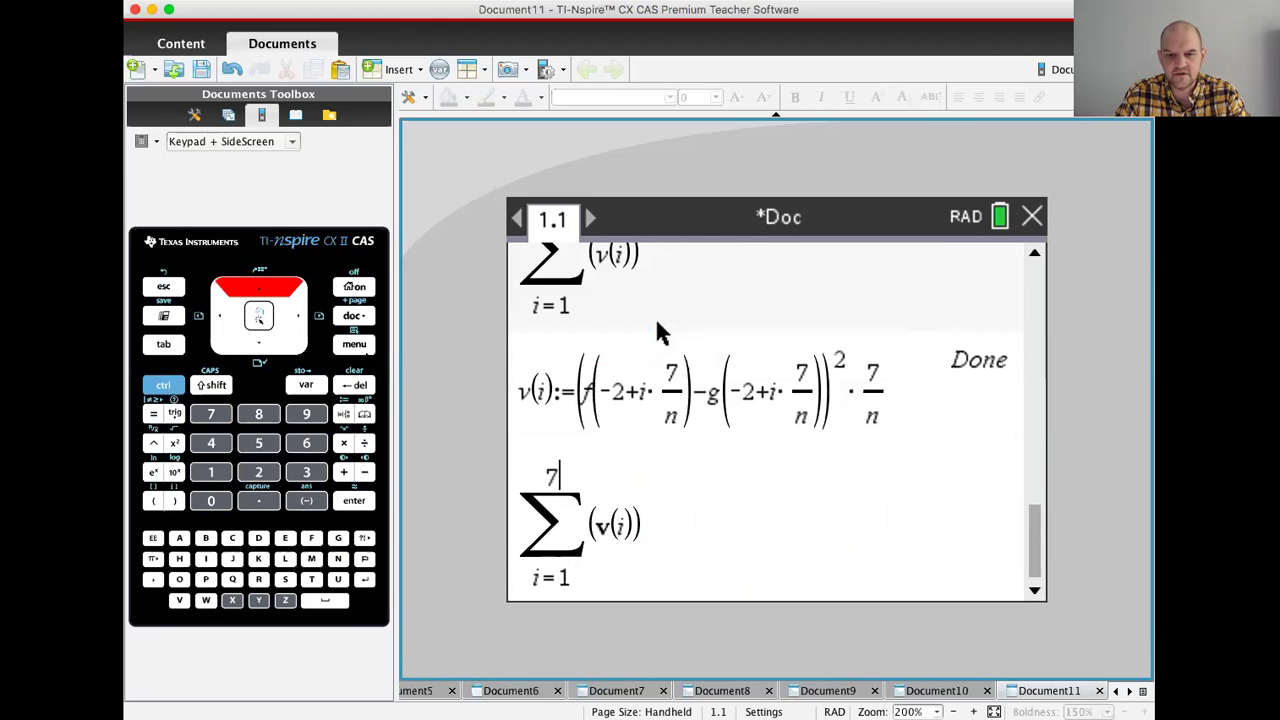
key("shift+Left")
type("n")
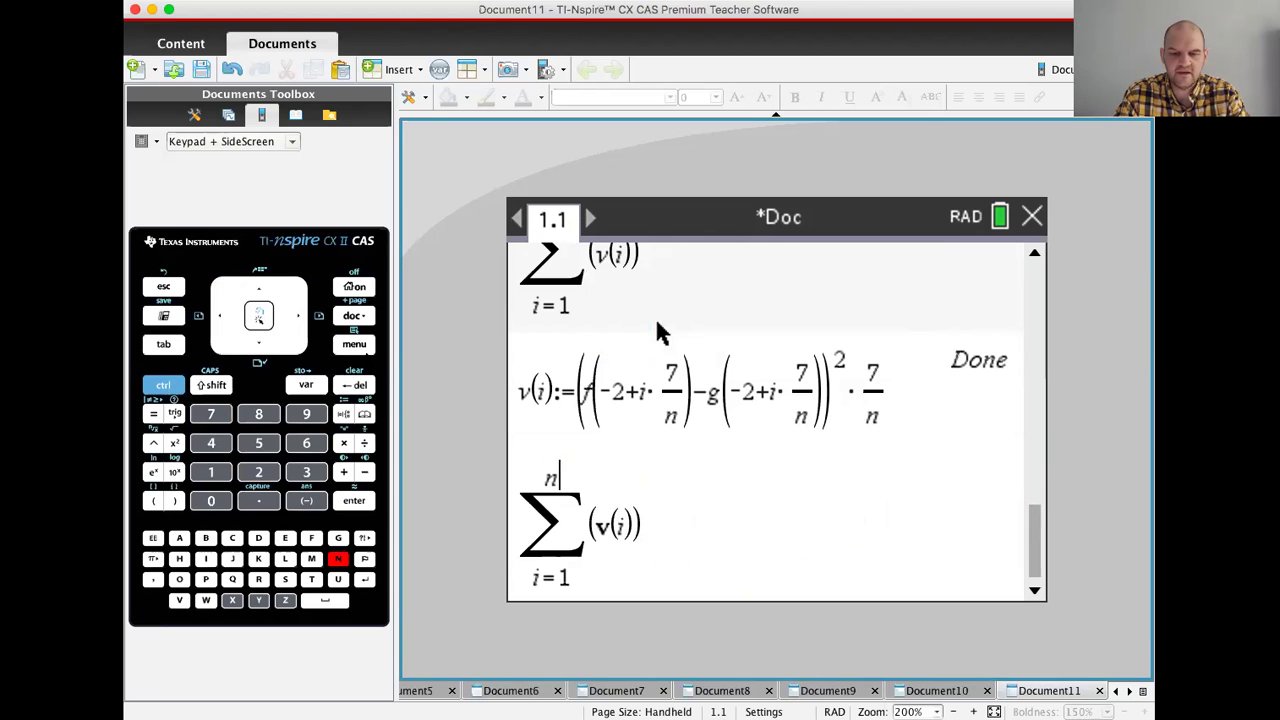
- Add the condition n=100 to the summation and evaluate it
key("Right")
key("Right")
key("Right")
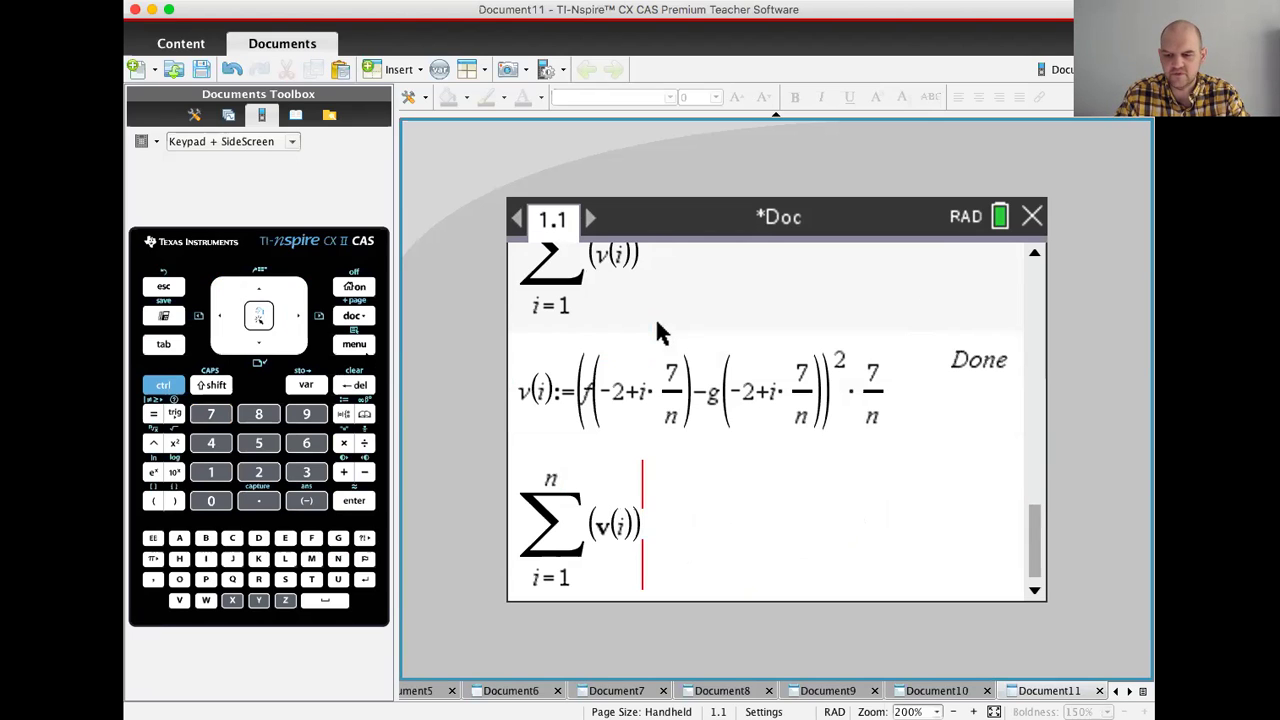
key("Right")
type("|n=100")
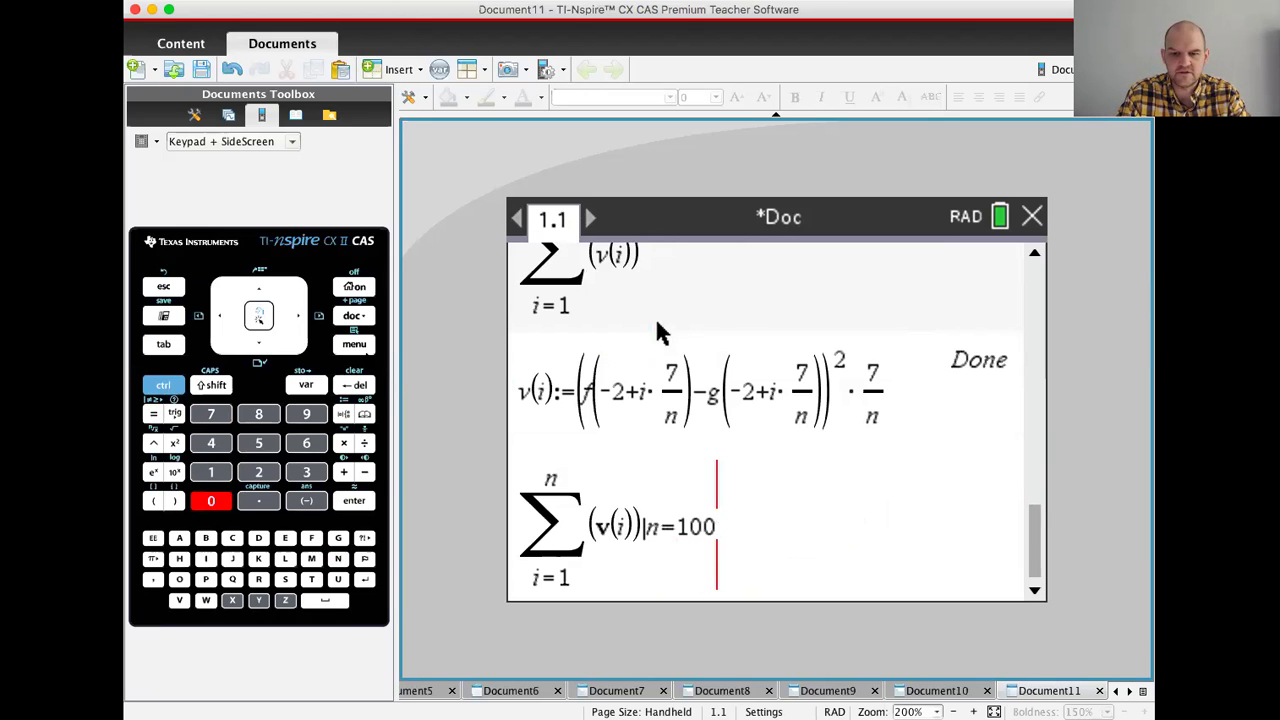
key("Return")
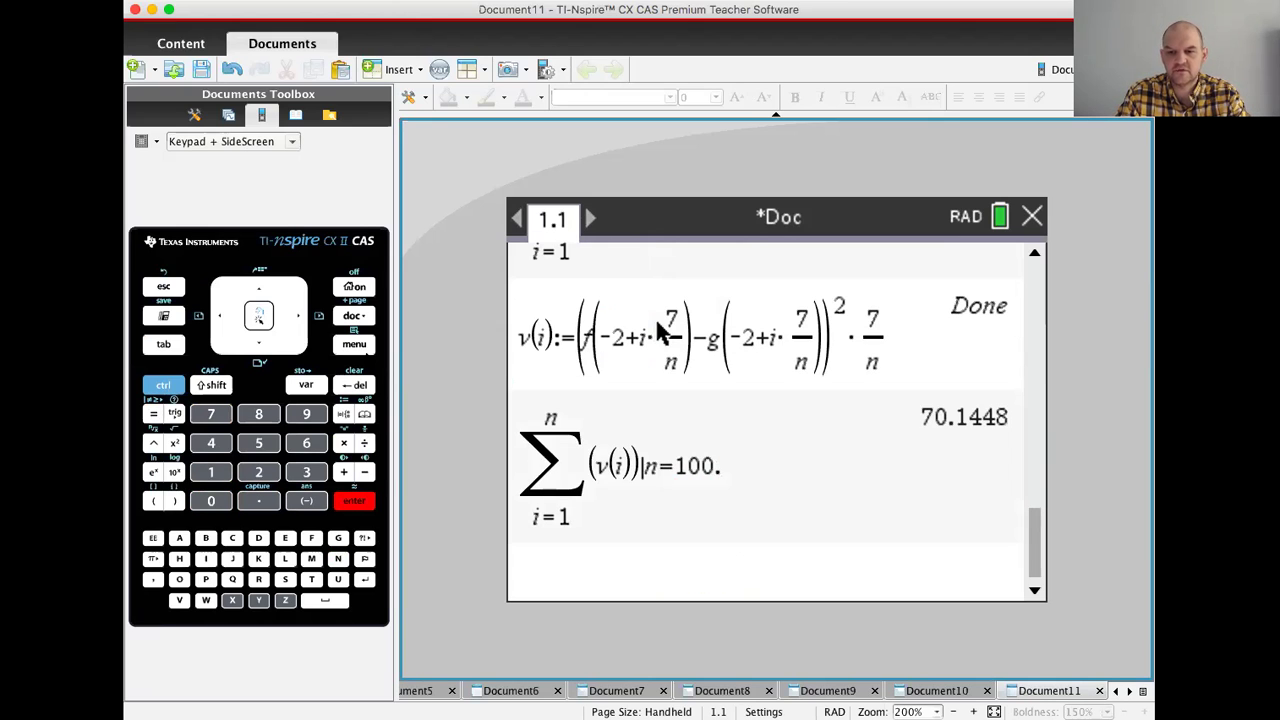
- Reuse the summation with the condition n=7 and evaluate it
key("Up")
key("Return")
key("shift+Left")
key("shift+Left")
key("shift+Left")
key("shift+Left")
type("7")
key("Return")
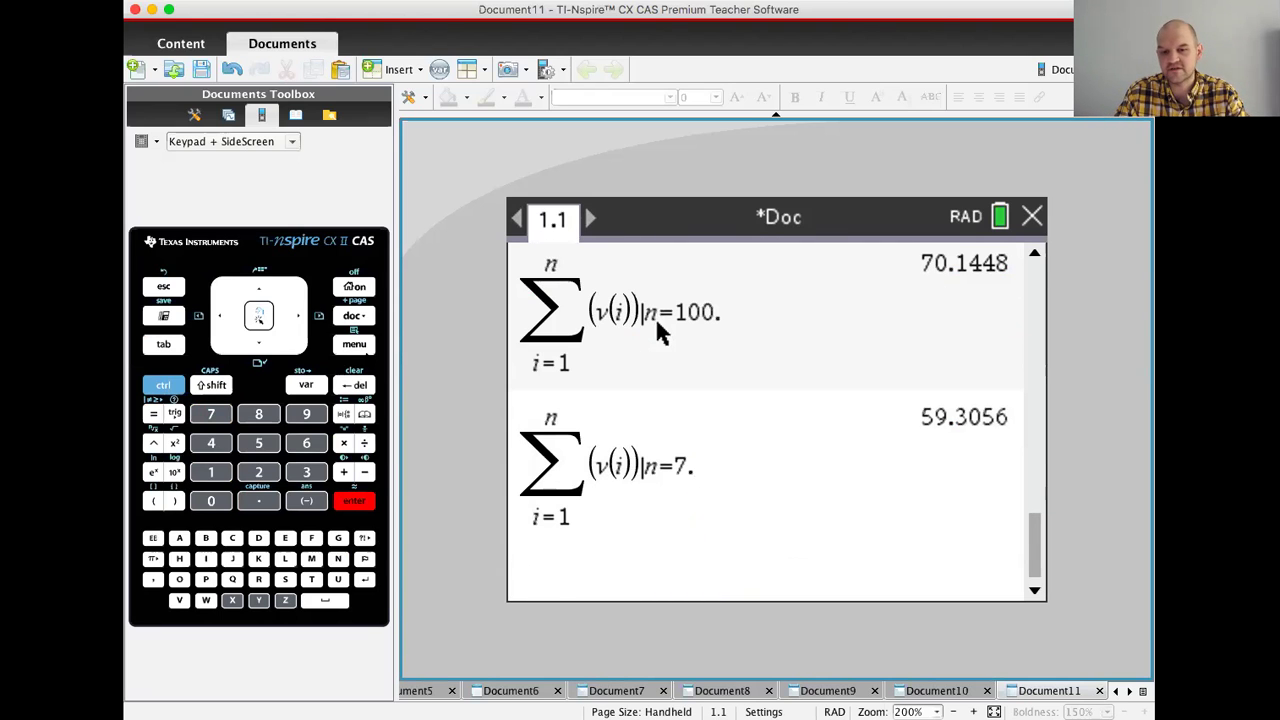
- Reuse the n=100 summation, set the condition to n=200, and evaluate it
key("Up")
key("Up")
key("Up")
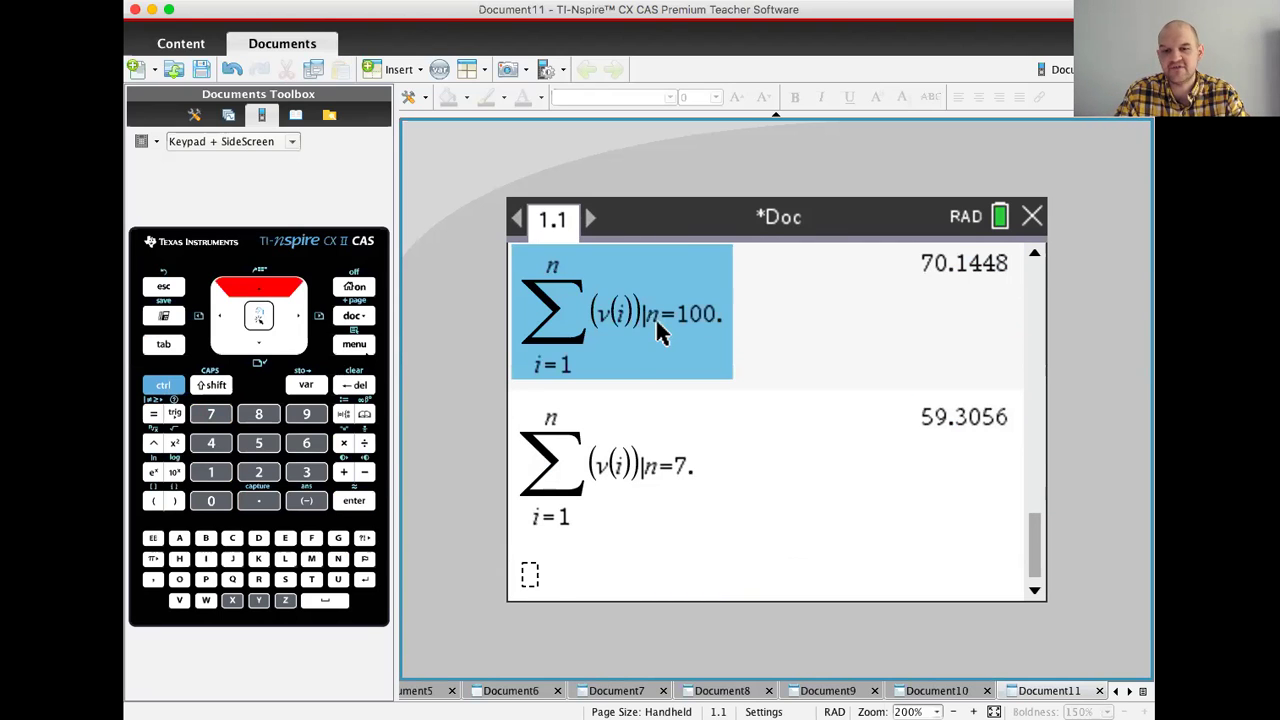
key("Return")
key("Left")
key("Left")
key("Right")
key("shift+Left")
key("shift+Left")
key("shift+Left")
type("200")
key("Return")
- Reuse the n=200 summation, set the condition to n=500, and evaluate it
key("Up")
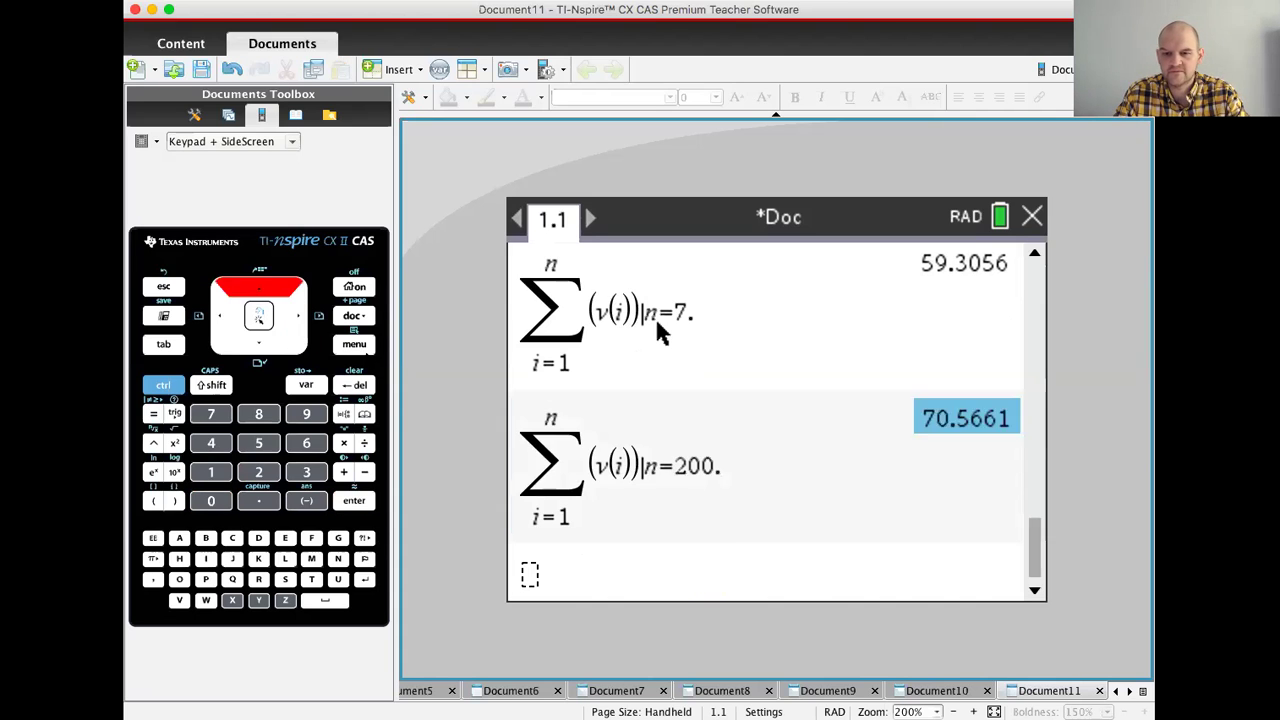
key("Up")
key("Return")
key("Left")
key("Left")
key("Left")
key("Left")
key("shift+Right")
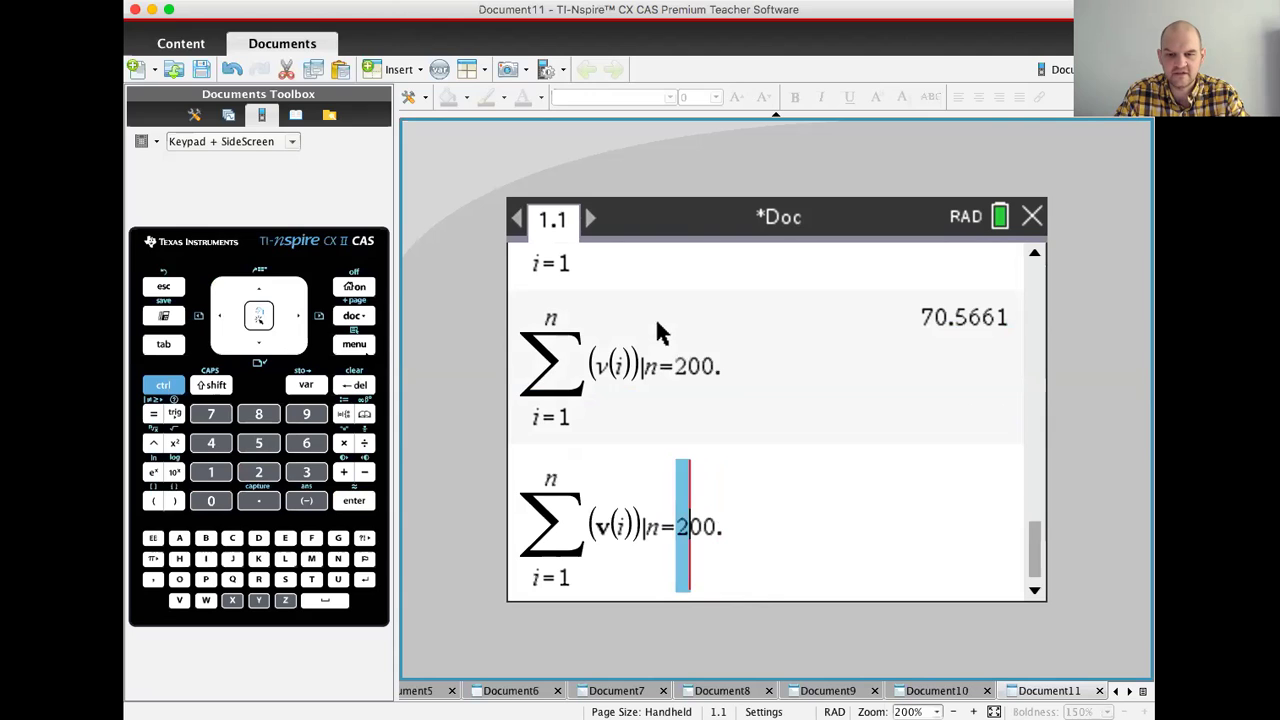
type("5")
key("Return")
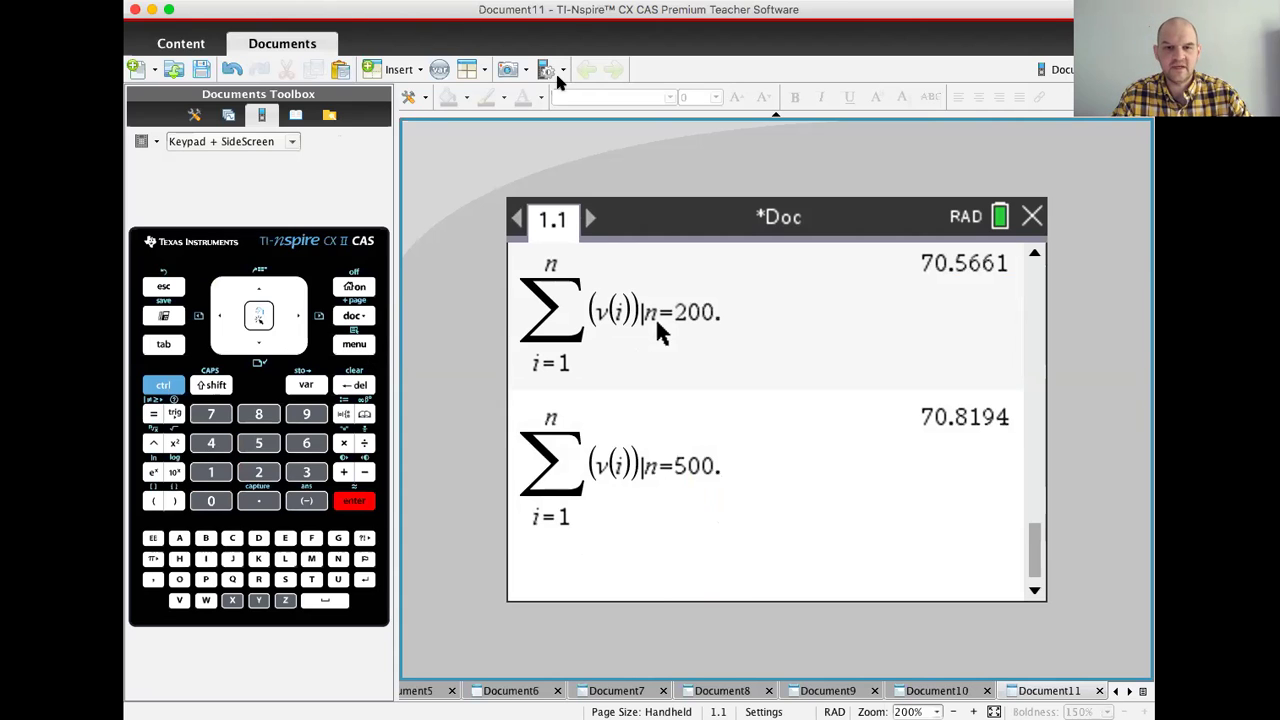
- Go back through the calculation history to the summation with the condition n=7
key("Up")
key("Up")
key("Up")
key("Up")
key("Up")
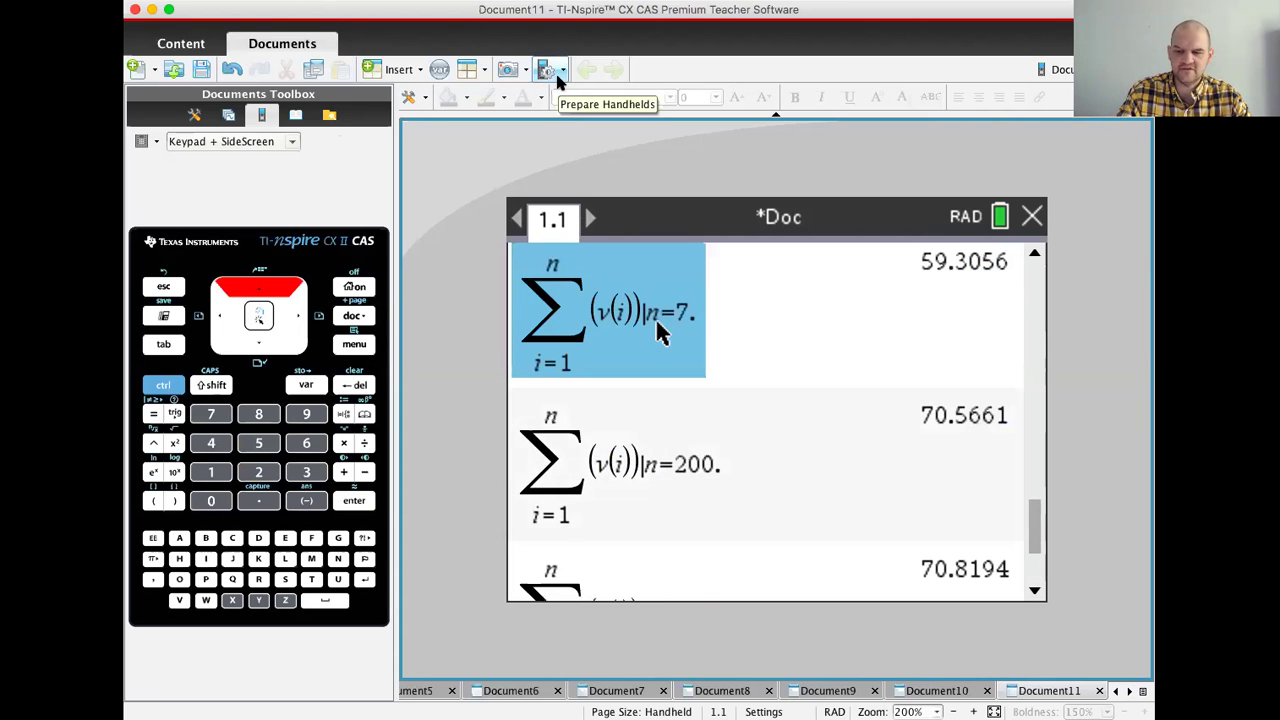